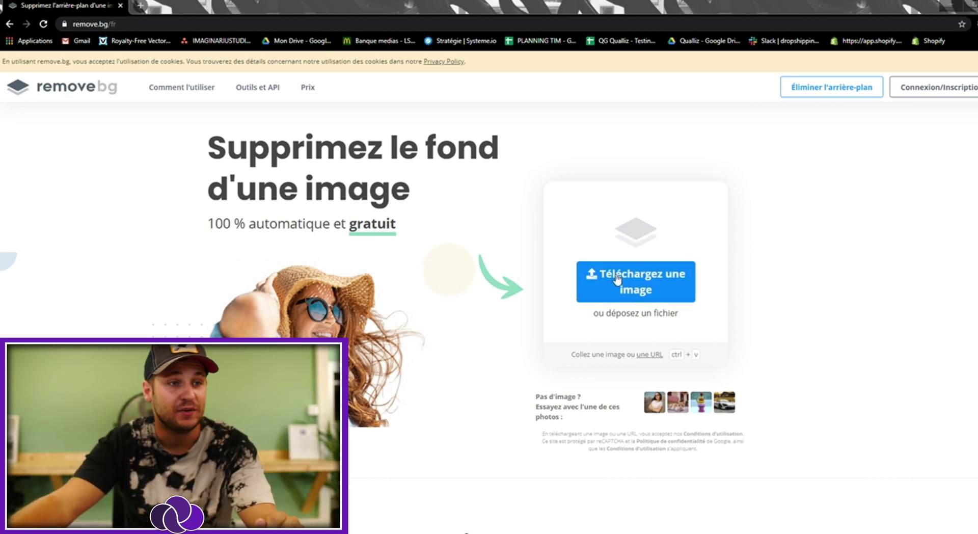
- Upload the sneaker photo to remove.bg and download the background-free PNG preview
left_click(616, 279)
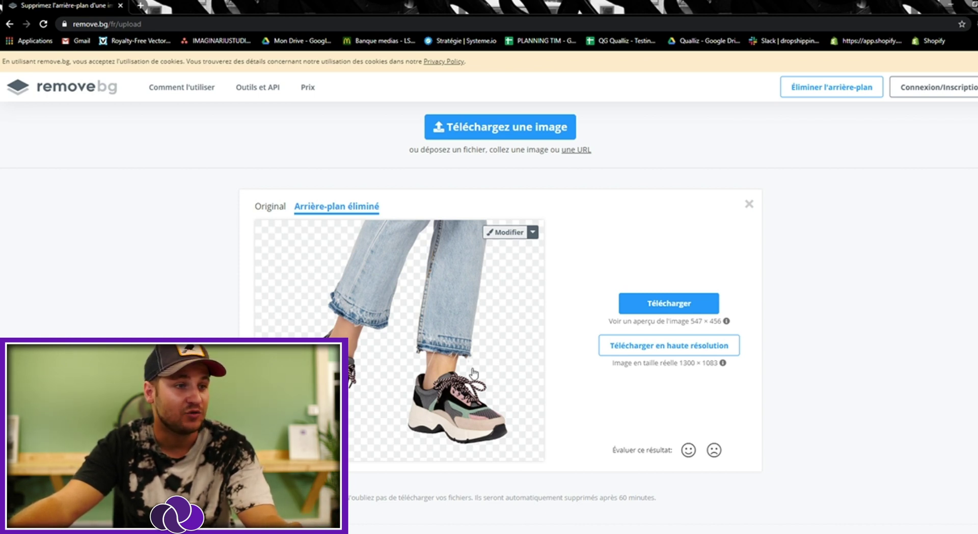
left_click(662, 303)
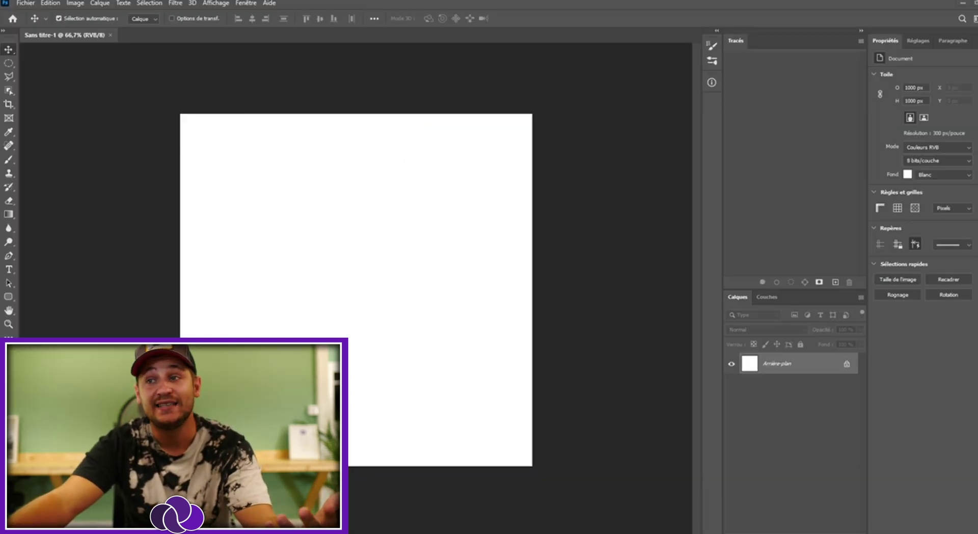
- Place the remove.bg cut-out PNG onto the canvas and commit it
left_click_drag(402, 214, 405, 273)
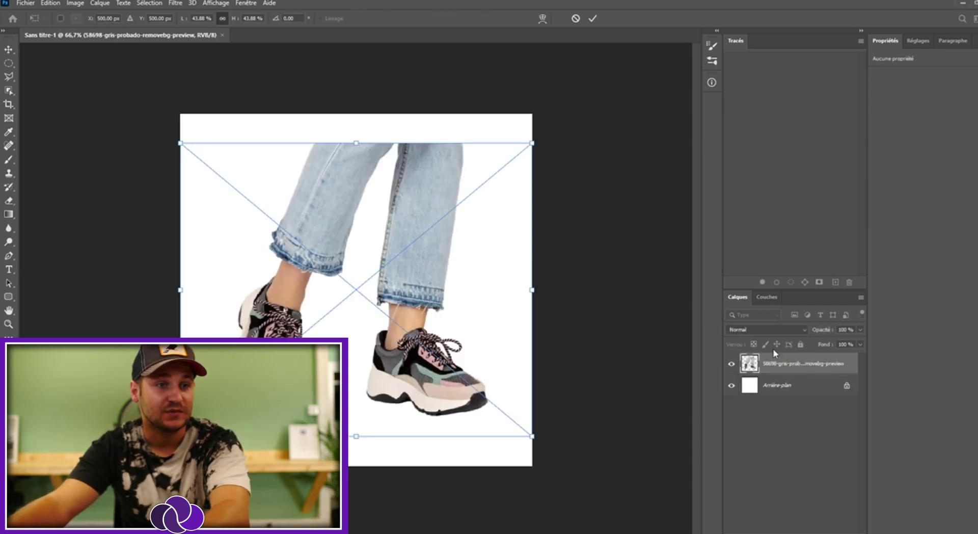
key("Return")
left_click(732, 385)
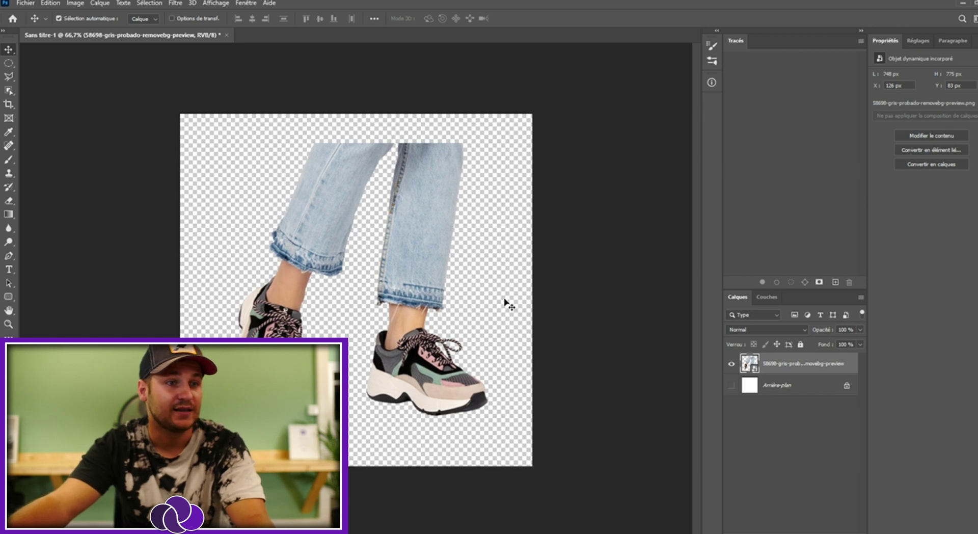
left_click(731, 386)
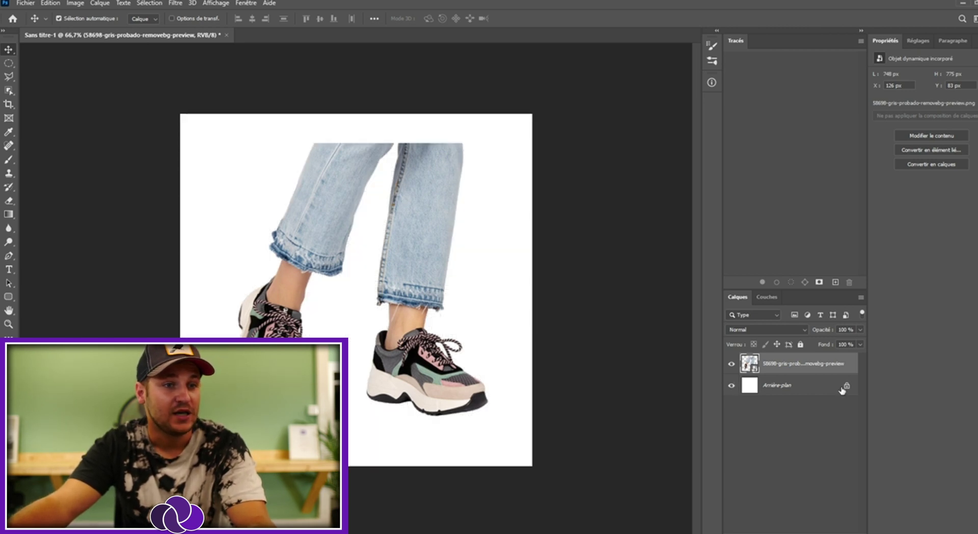
- Unlock Arrière-plan into Calque 0 and fill it with solid black
left_click(847, 386)
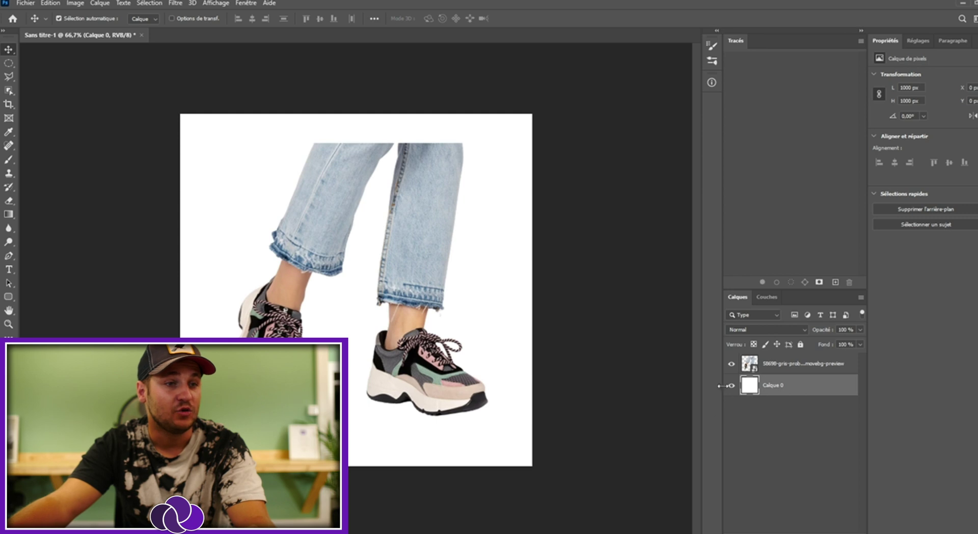
key("alt+BackSpace")
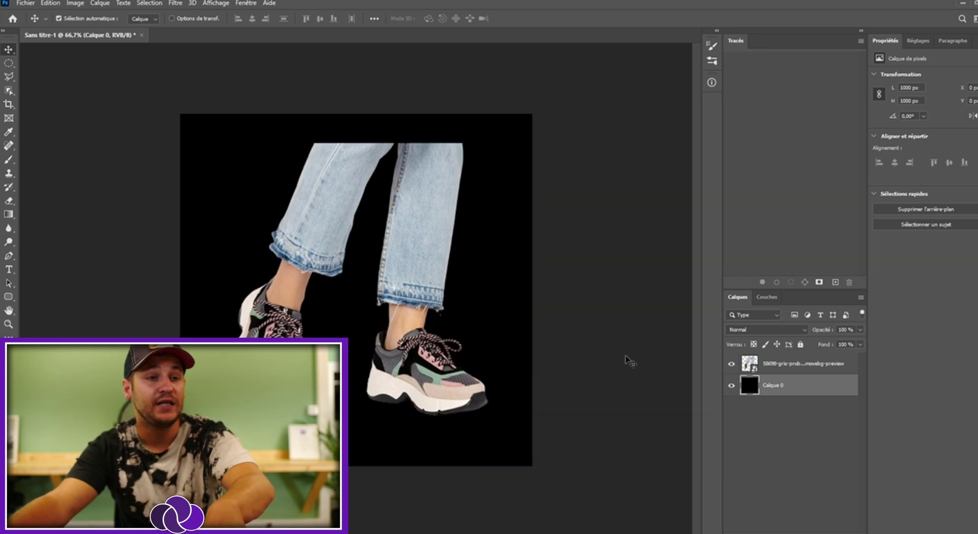
scroll(425, 243, "up", 2)
scroll(425, 243, "up", 2)
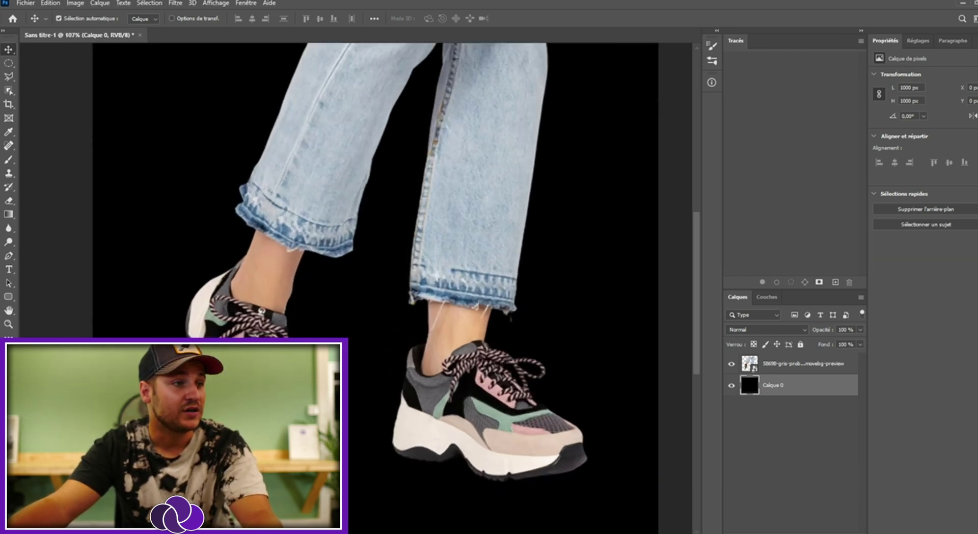
scroll(425, 242, "up", 2)
scroll(499, 360, "up", 1)
scroll(499, 359, "down", 2)
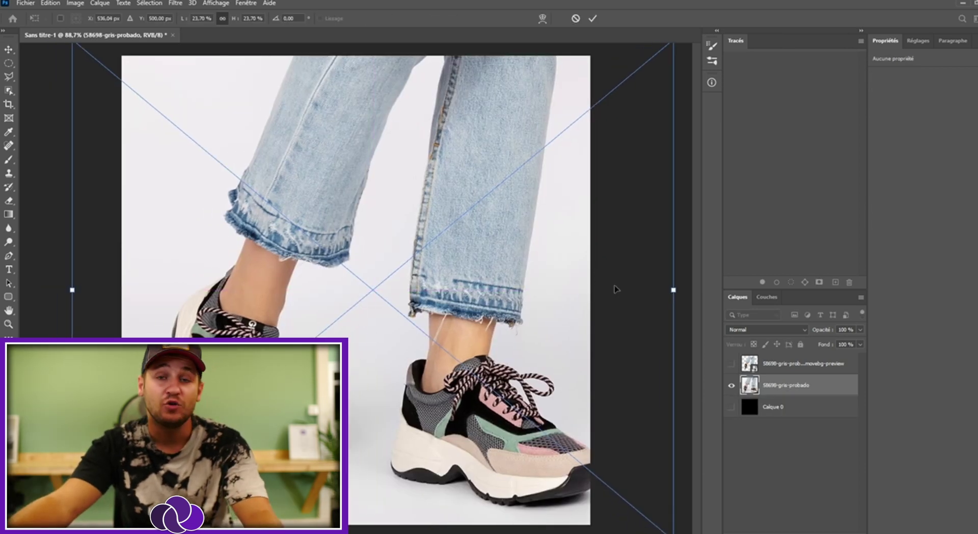
- Commit the original 58698-gris-probado photo as a new layer, then pick the Pen tool
key("Return")
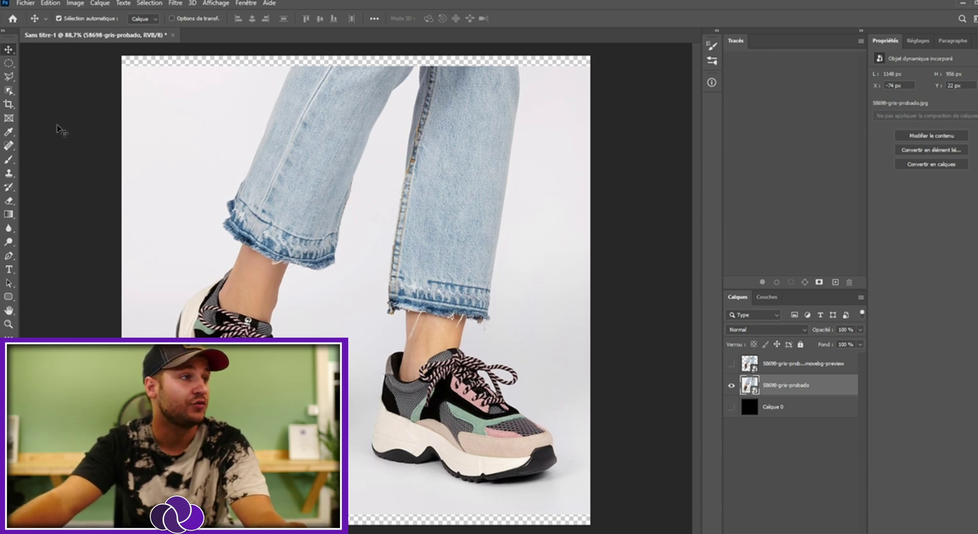
key("p")
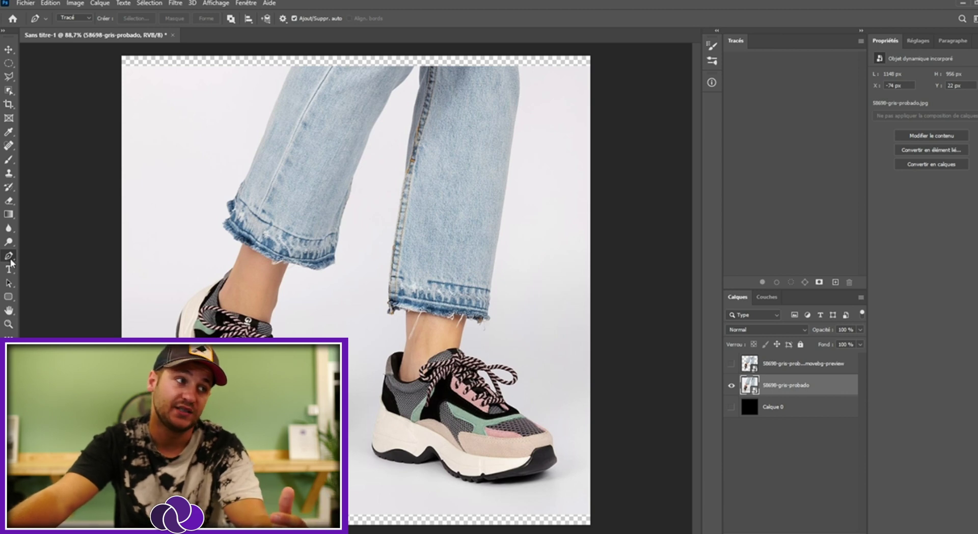
- Trace a Pen path around the left sneaker and leg outline
scroll(166, 467, "up", 5)
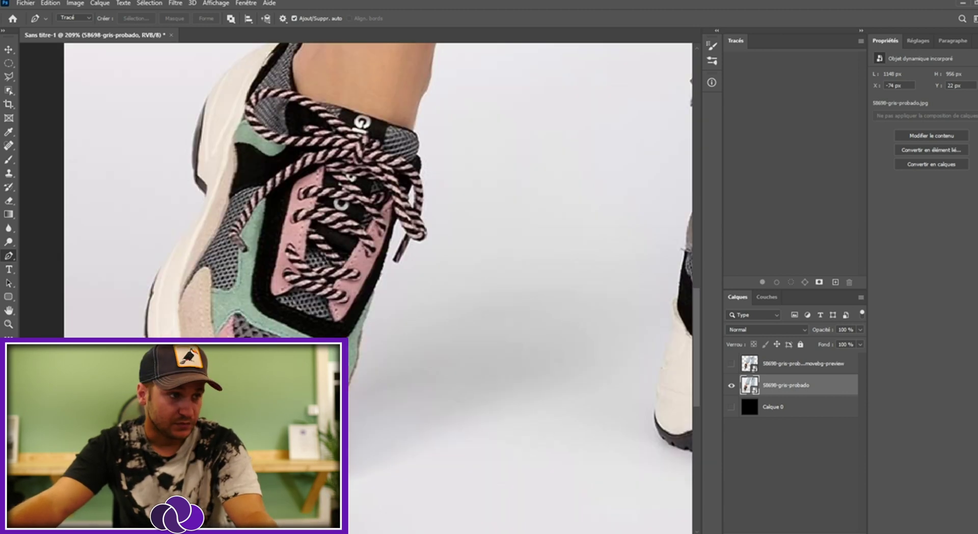
left_click(165, 467)
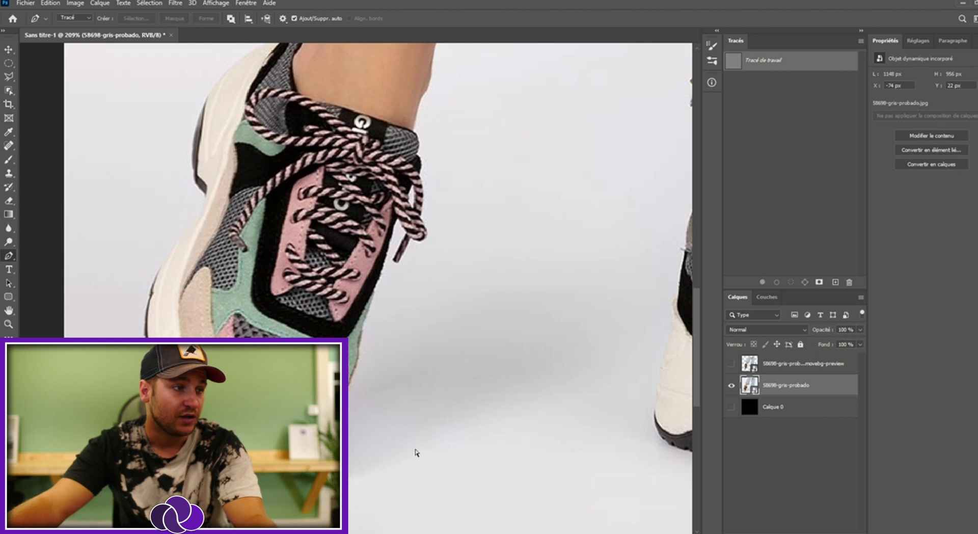
left_click(454, 316)
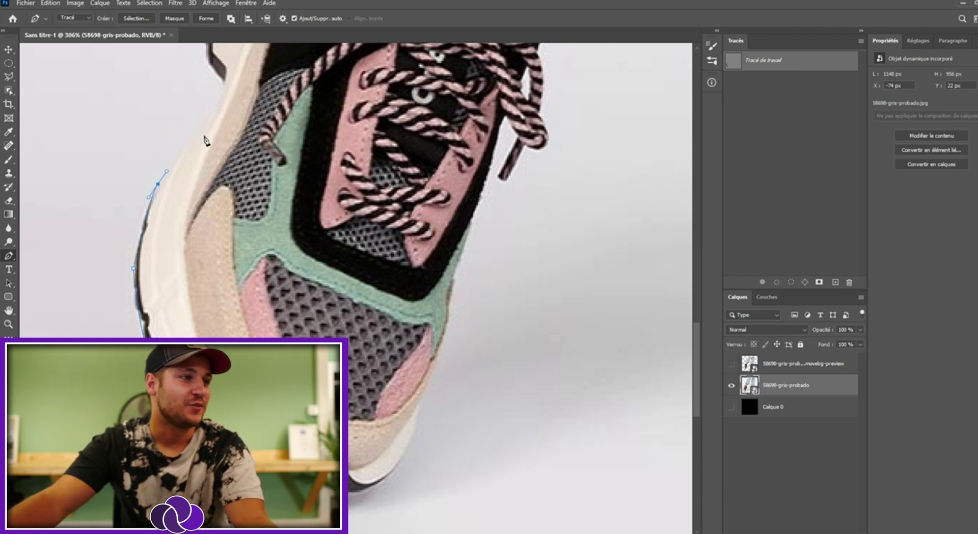
scroll(205, 140, "up", 1)
scroll(210, 171, "up", 1)
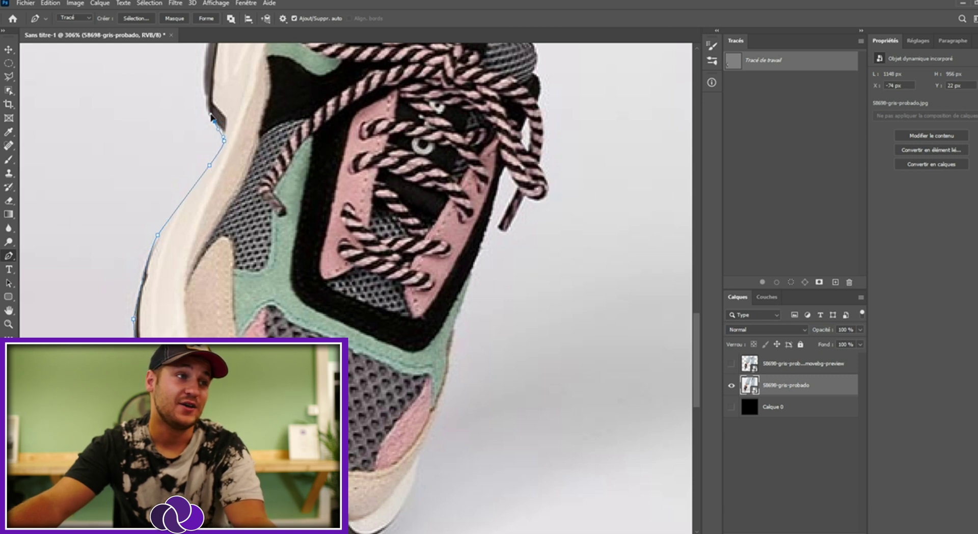
scroll(206, 113, "up", 3)
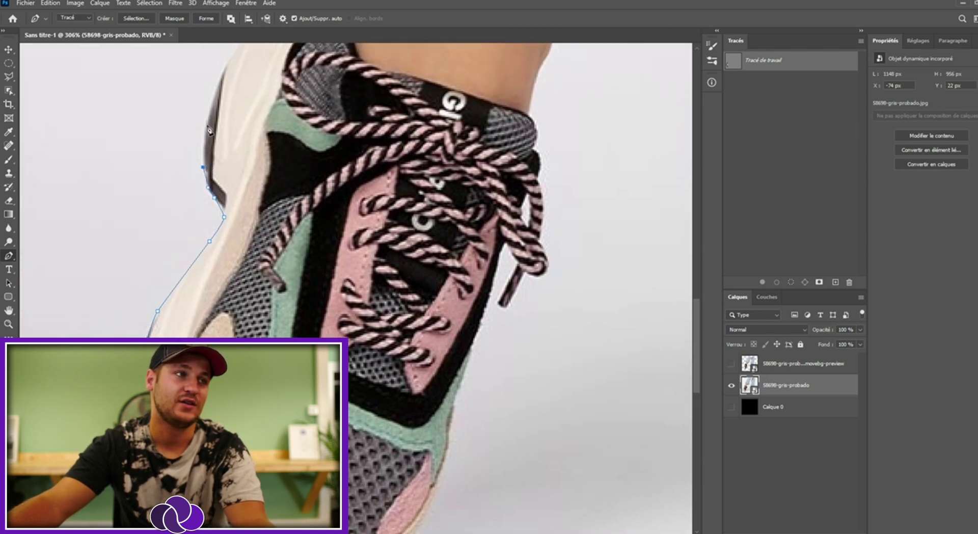
scroll(215, 94, "up", 5)
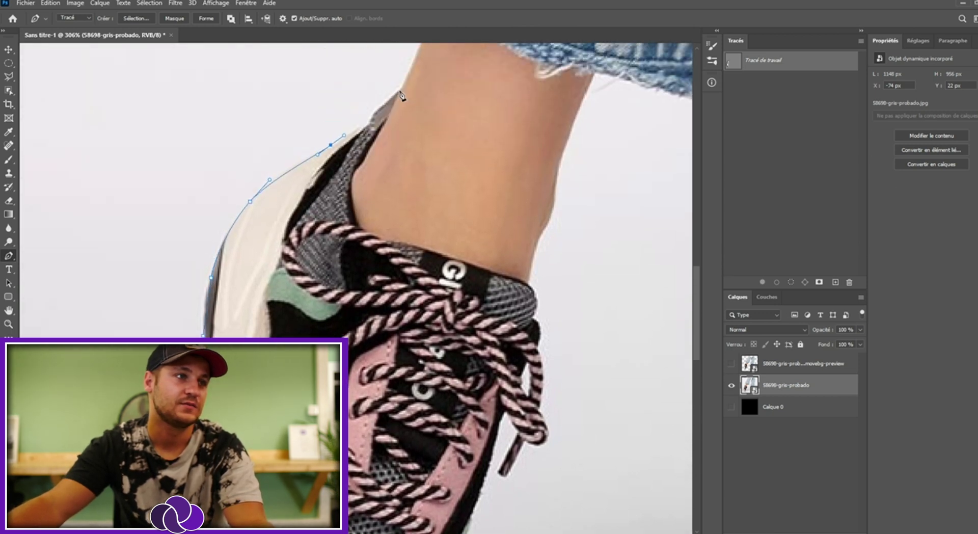
left_click(407, 165)
scroll(528, 312, "down", 3)
scroll(504, 331, "down", 3)
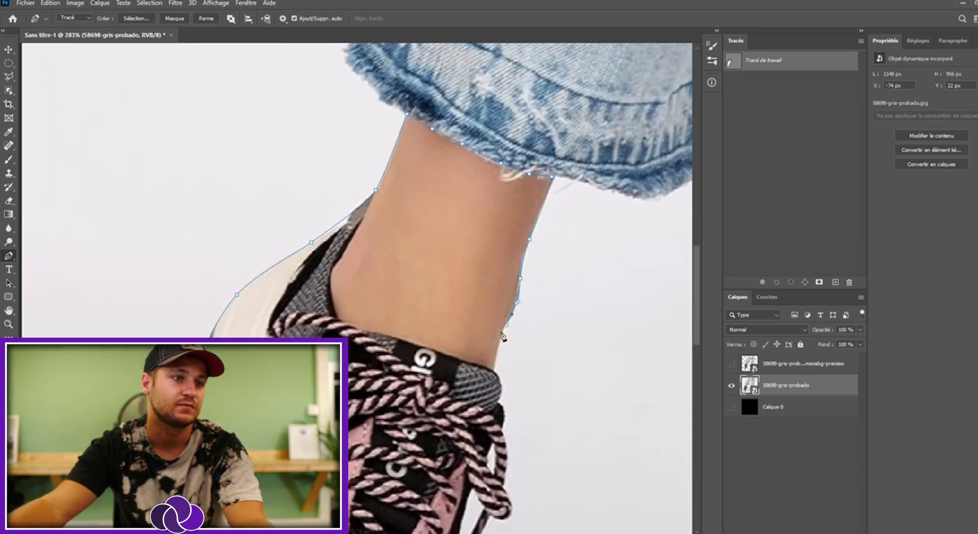
scroll(504, 328, "down", 3)
scroll(499, 308, "up", 3)
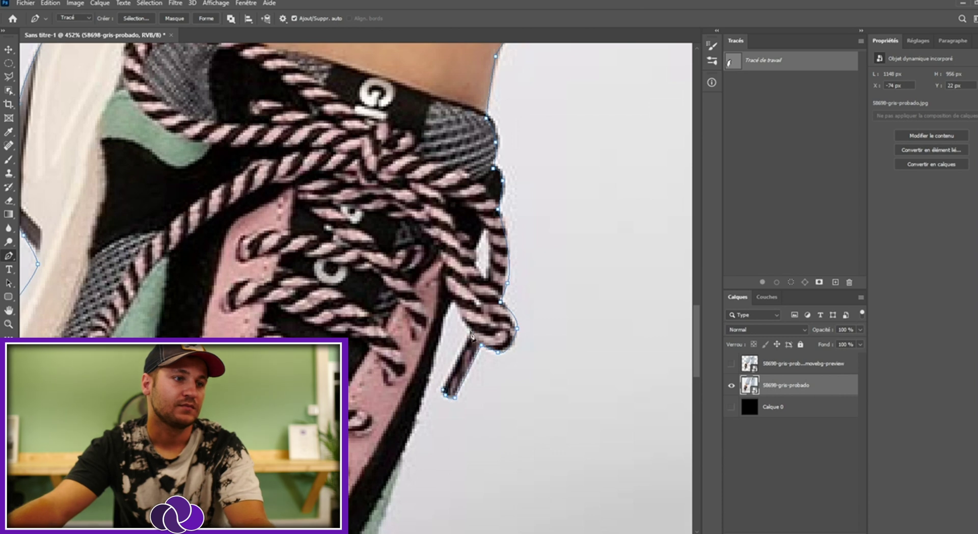
scroll(473, 340, "down", 3)
scroll(371, 409, "up", 1)
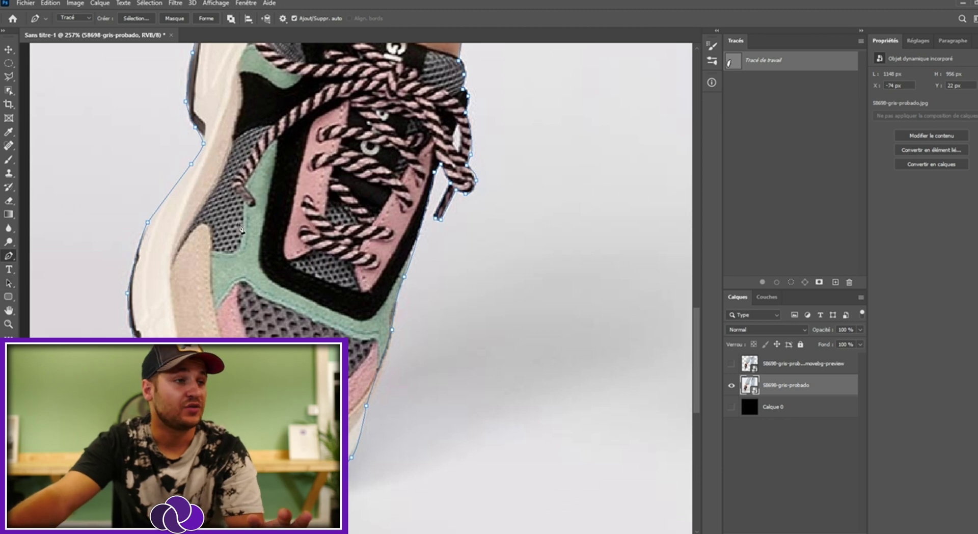
- Convert the path into a selection with a 0-pixel feather radius
right_click(242, 265)
left_click(269, 307)
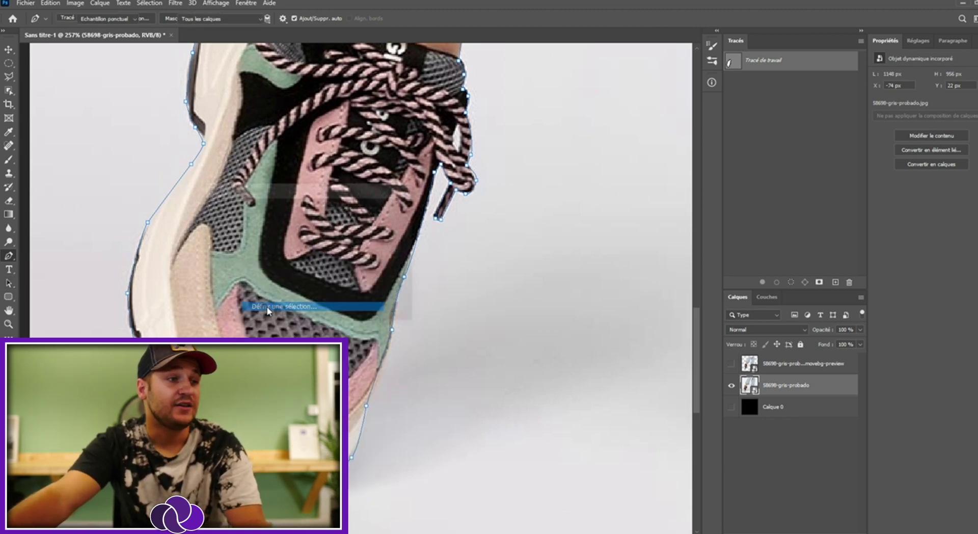
type("0")
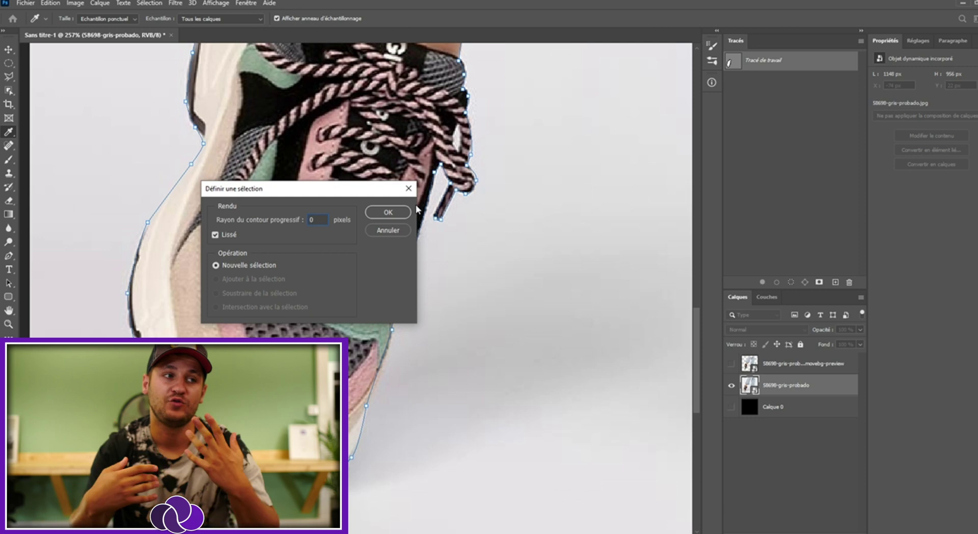
left_click(388, 212)
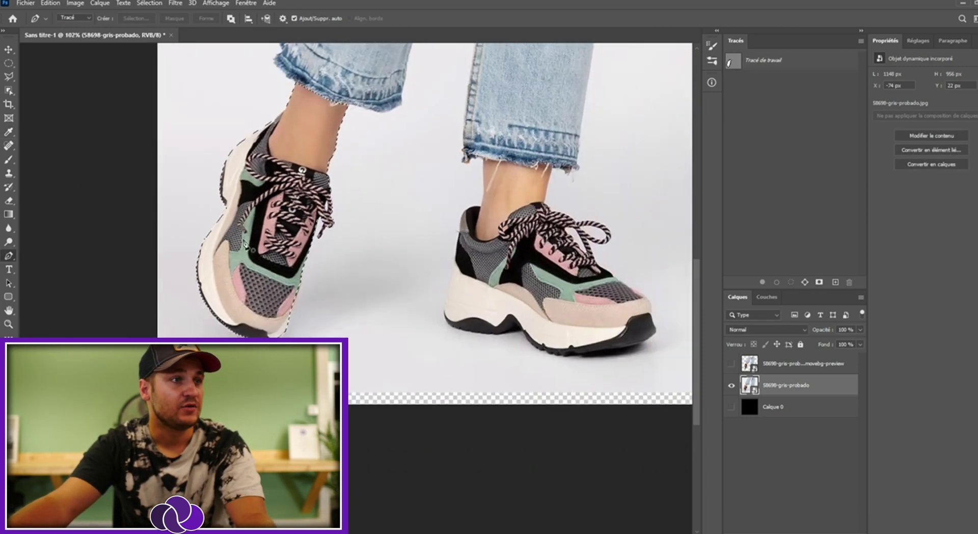
- Rasterize the photo layer, then delete the selected leg pixels and undo it
scroll(435, 229, "up", 3)
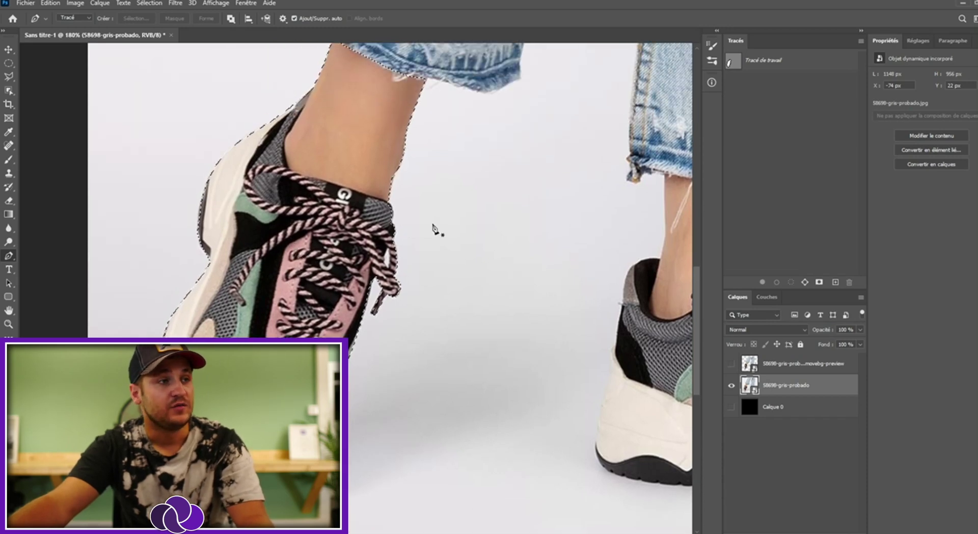
right_click(788, 384)
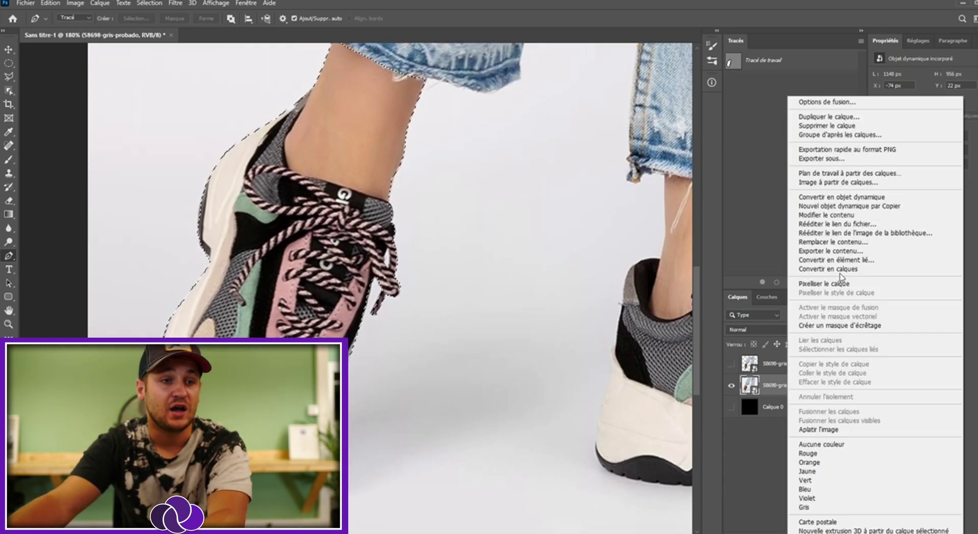
left_click(829, 279)
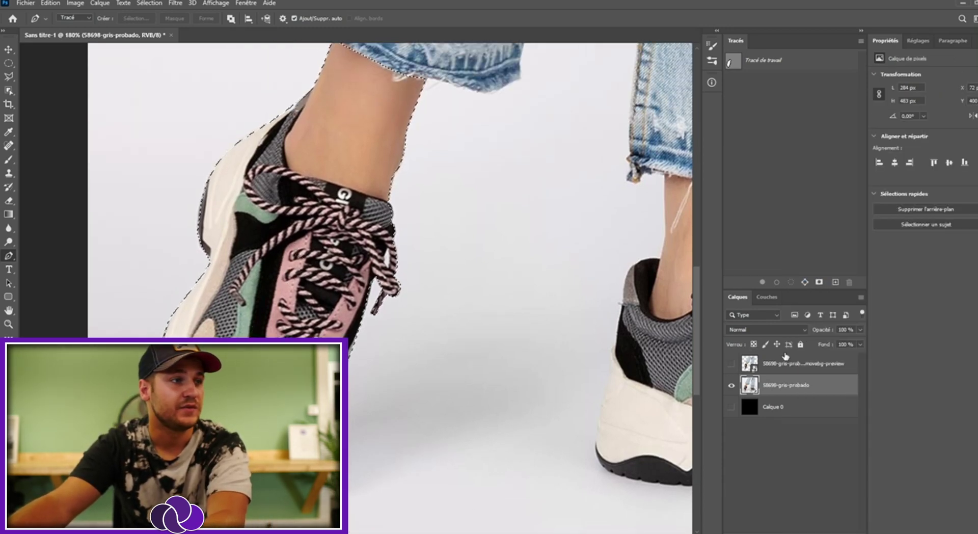
key("Delete")
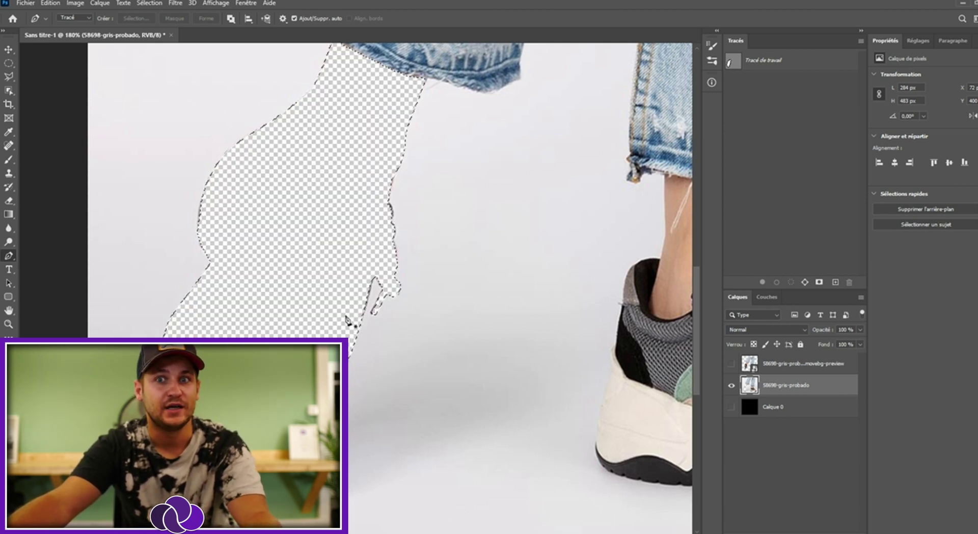
key("ctrl+z")
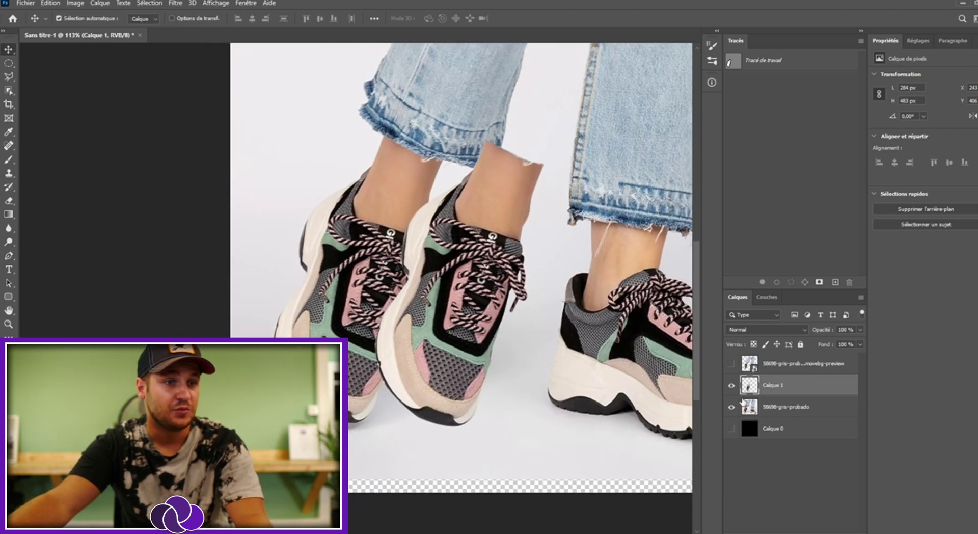
- Hide the black layer to show transparency and move Calque 1 to X 309, Y 259
left_click(731, 407)
left_click(731, 428)
scroll(460, 334, "down", 2)
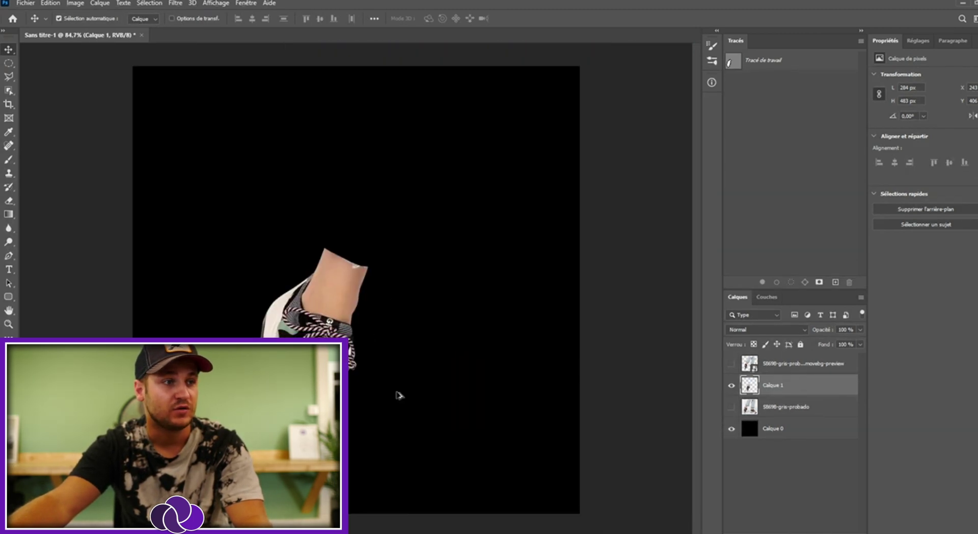
scroll(385, 415, "up", 1)
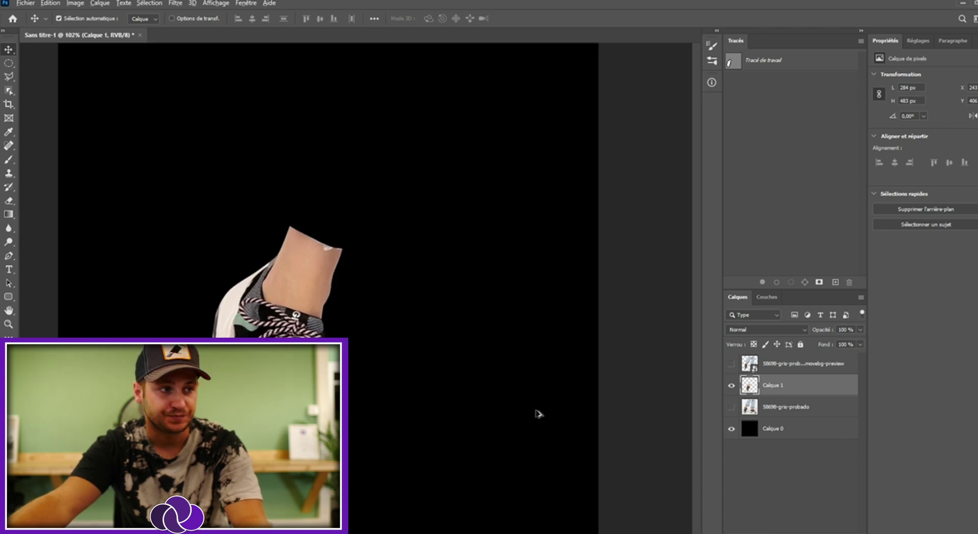
left_click(732, 428)
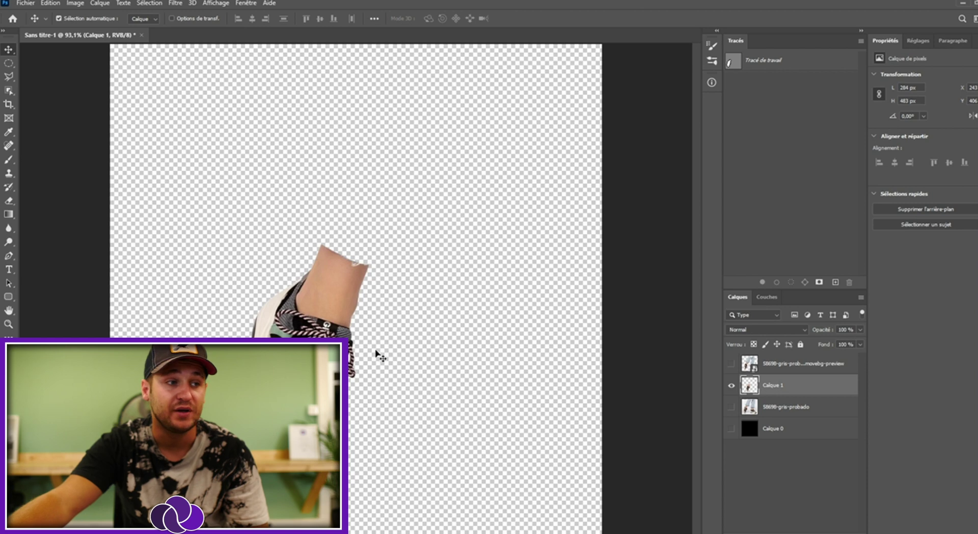
left_click(731, 429)
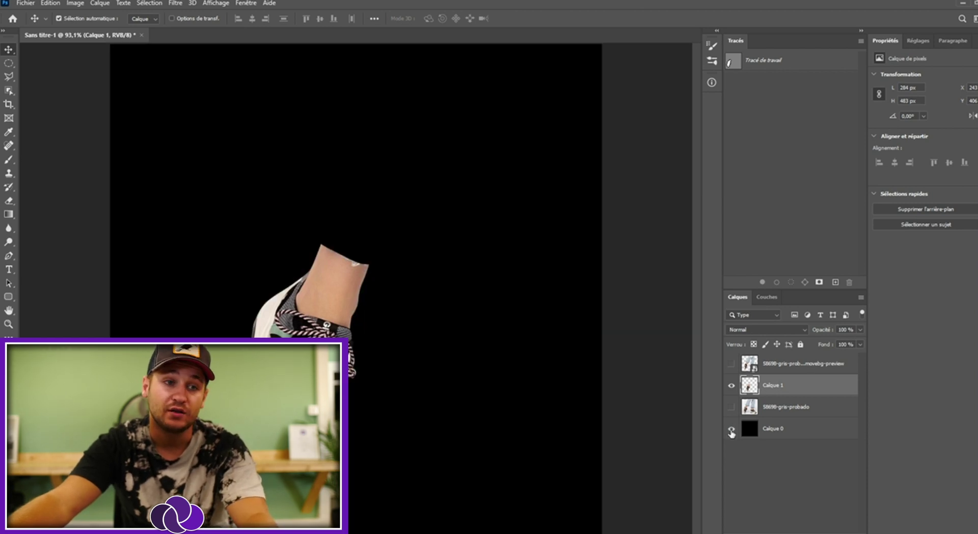
left_click(731, 432)
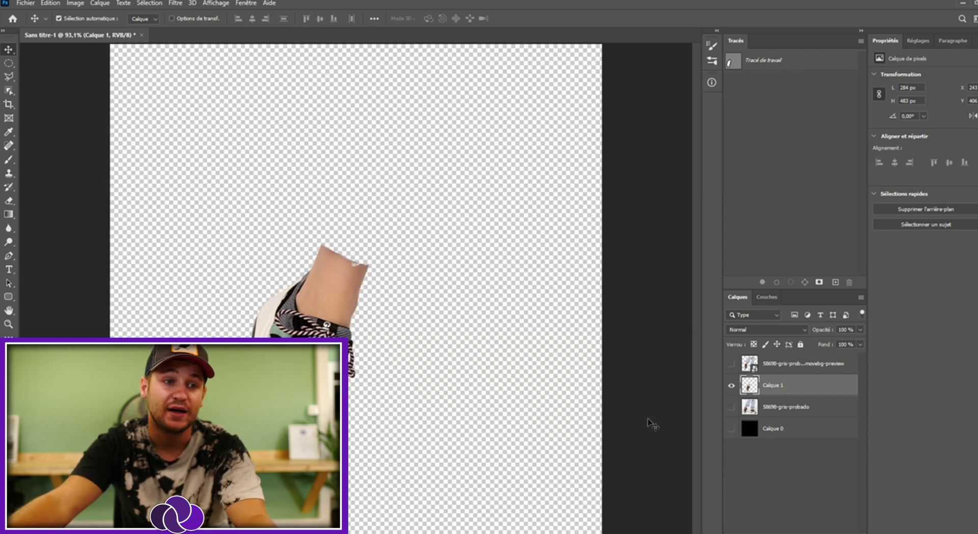
left_click_drag(392, 298, 424, 226)
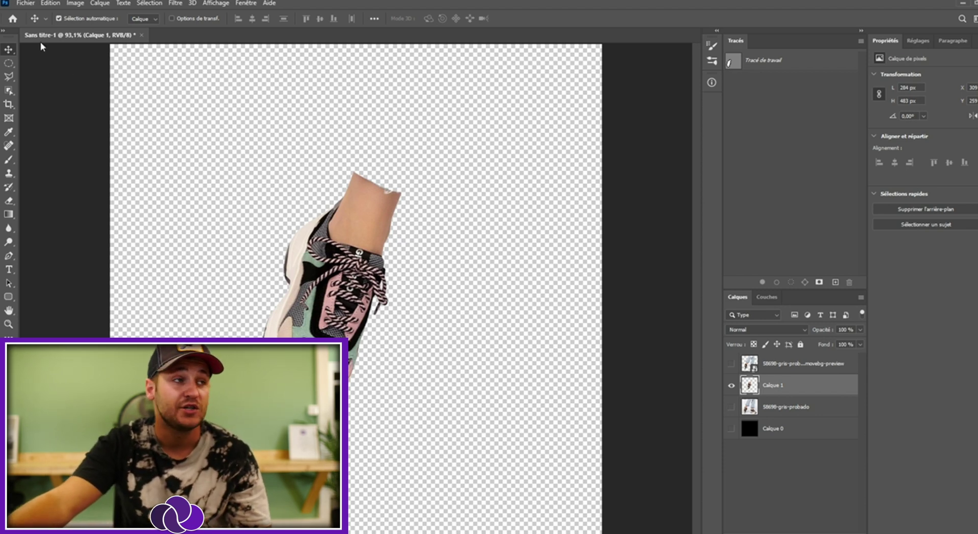
left_click(26, 4)
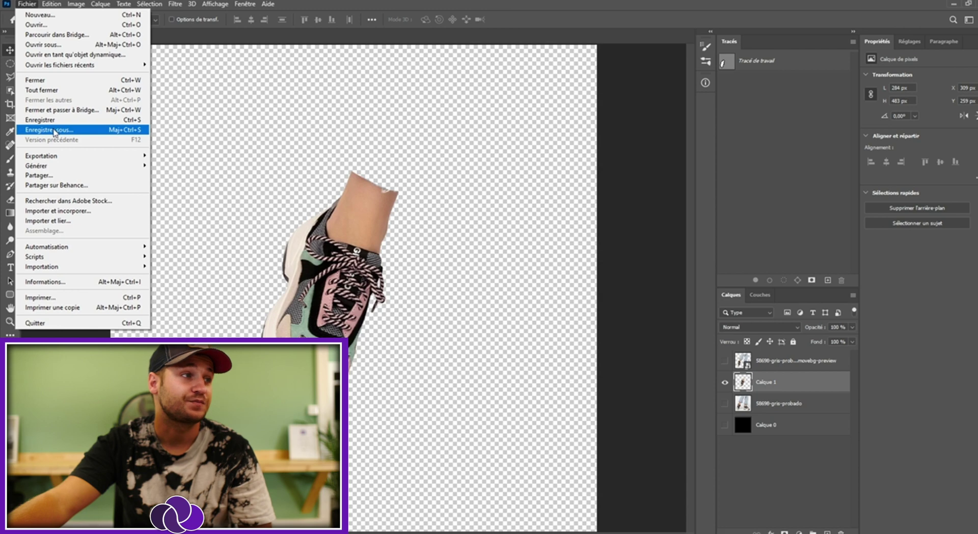
- Save a PNG copy to the computer under the new name 'Sneake'
left_click(51, 130)
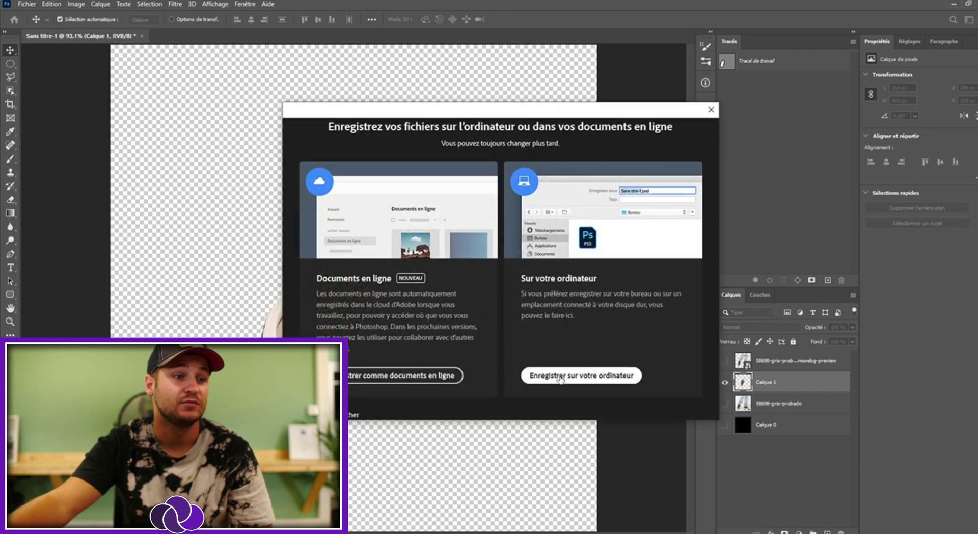
left_click(549, 375)
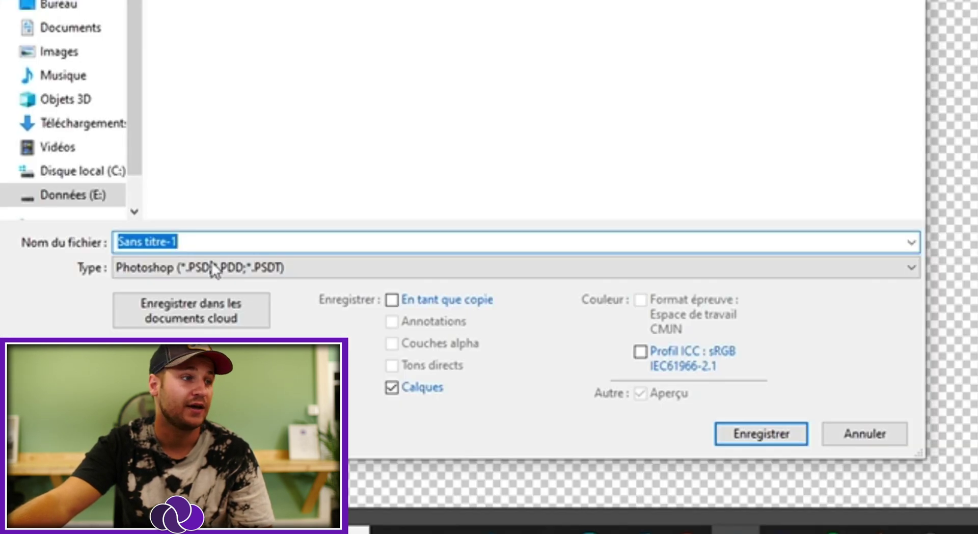
left_click(185, 271)
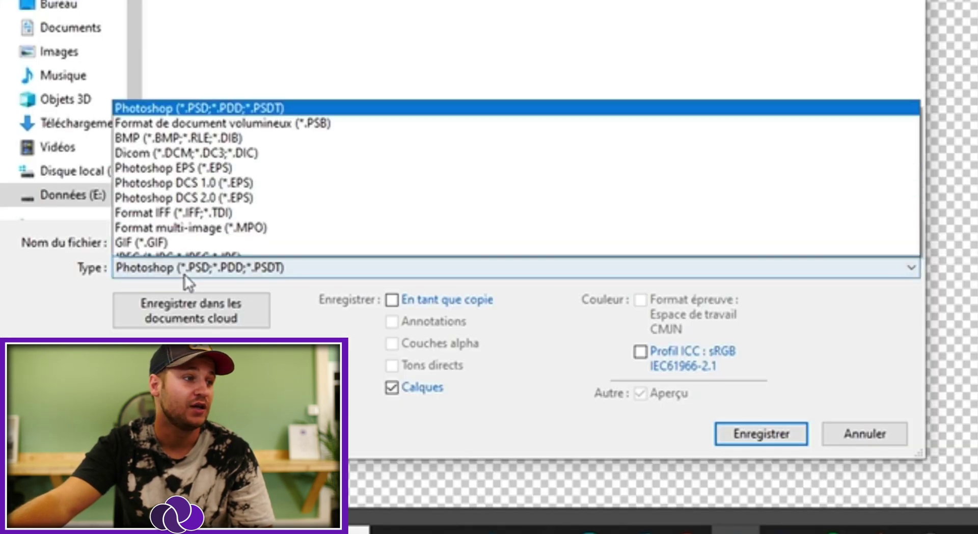
left_click(162, 173)
left_click(205, 246)
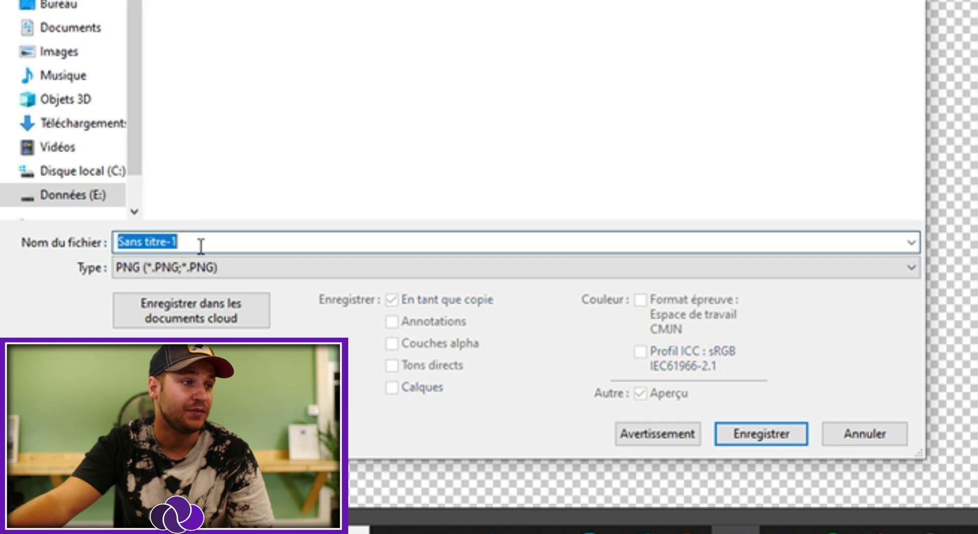
type("Sneake")
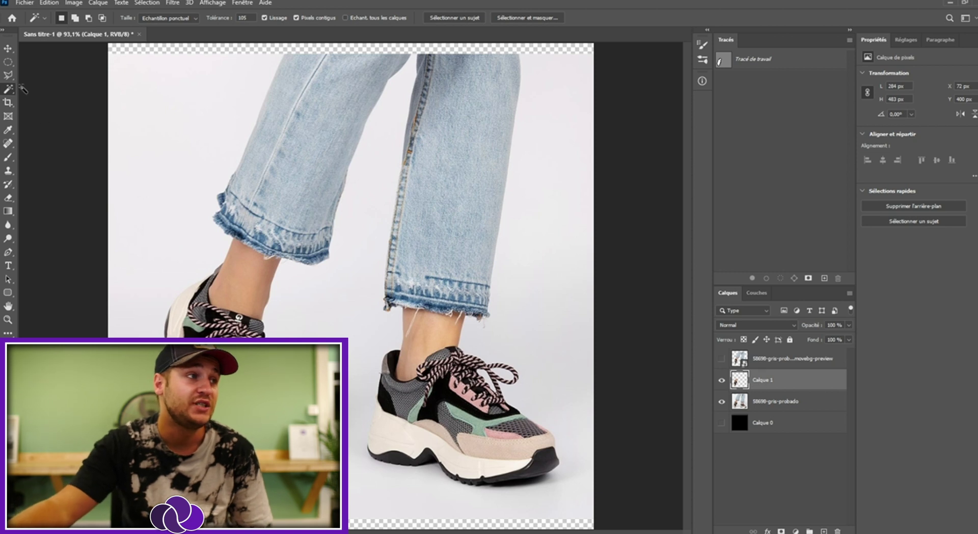
- Pick the Magic Wand, hide Calque 1, and select the grey background on 58698-gris-probado
right_click(6, 91)
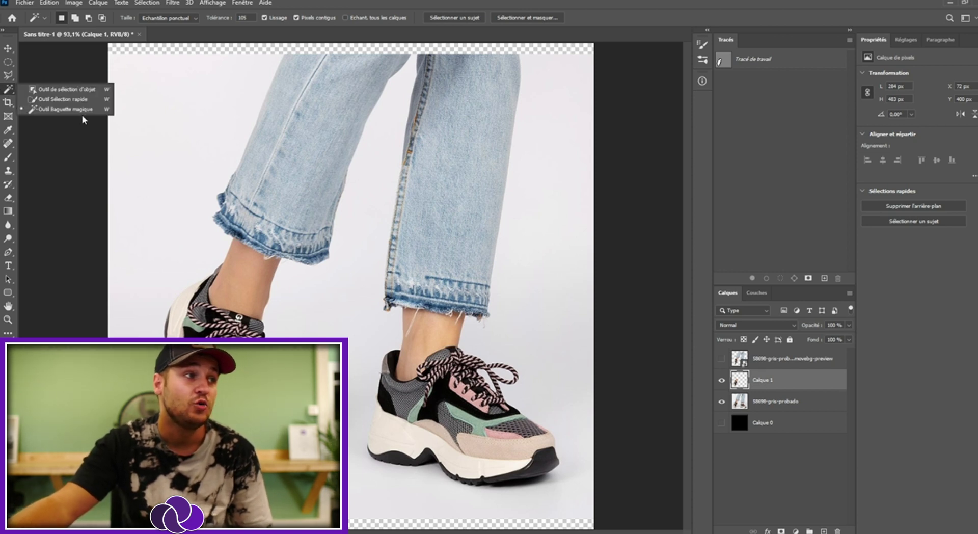
left_click(109, 109)
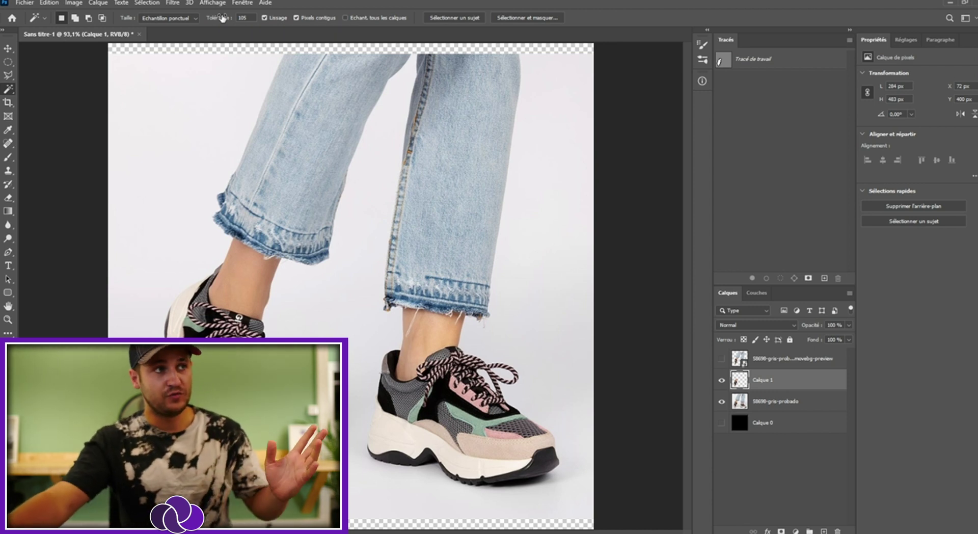
left_click_drag(213, 20, 209, 19)
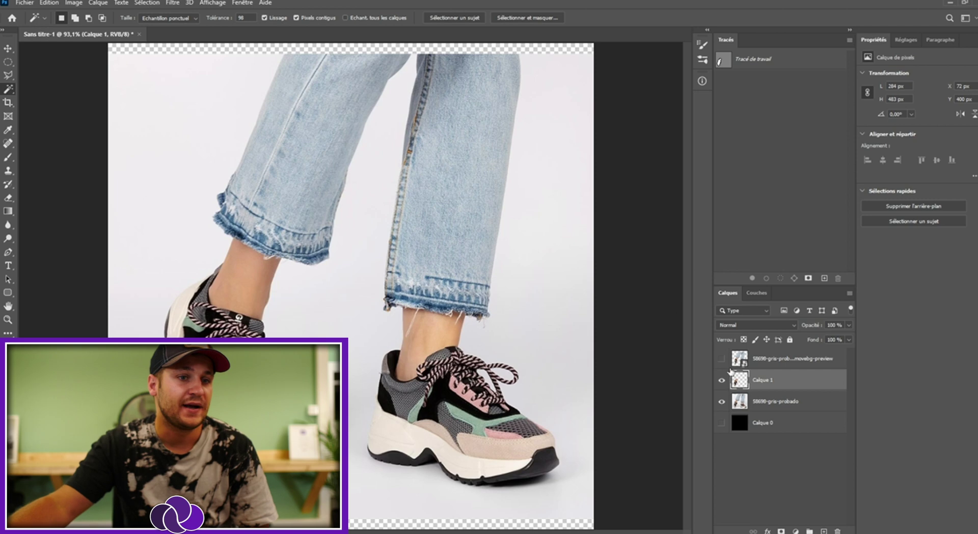
left_click(721, 379)
left_click(773, 400)
left_click(176, 265)
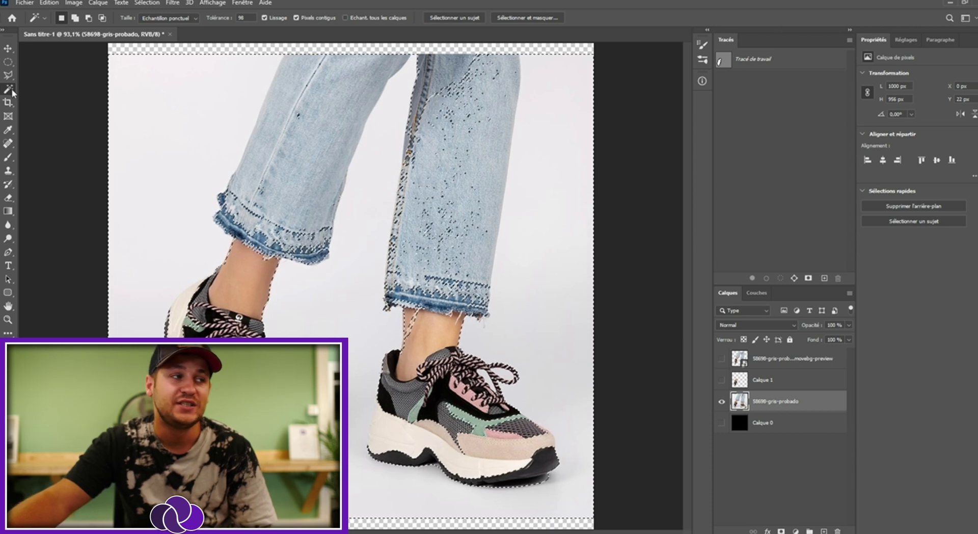
- Clear and retry the background selection, setting Tolérance to 34
key("ctrl+d")
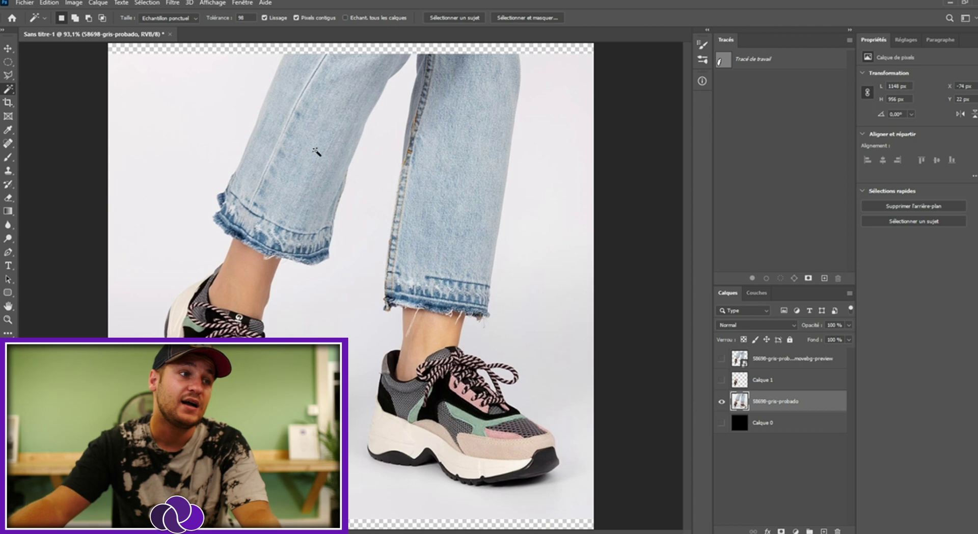
left_click(191, 243)
key("ctrl+d")
type("34")
left_click(195, 170)
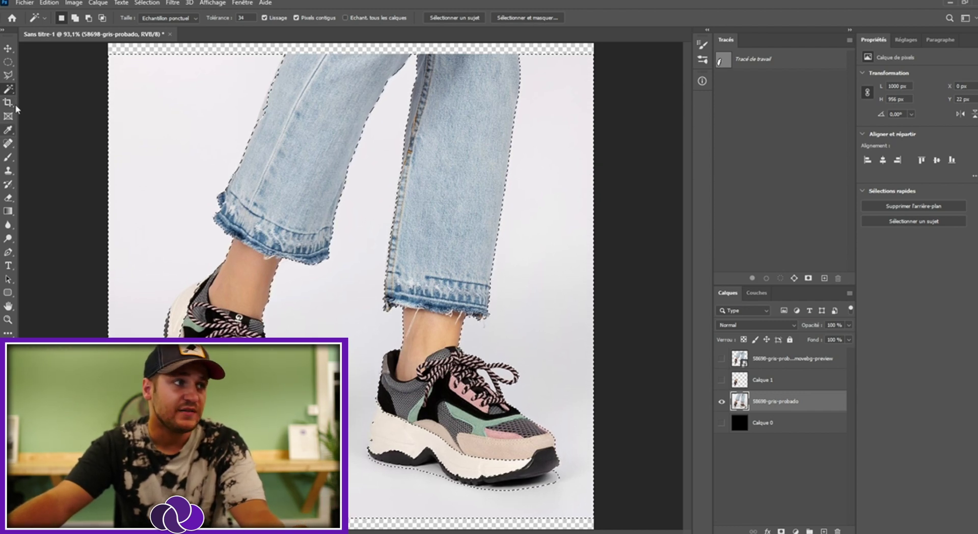
left_click(8, 76)
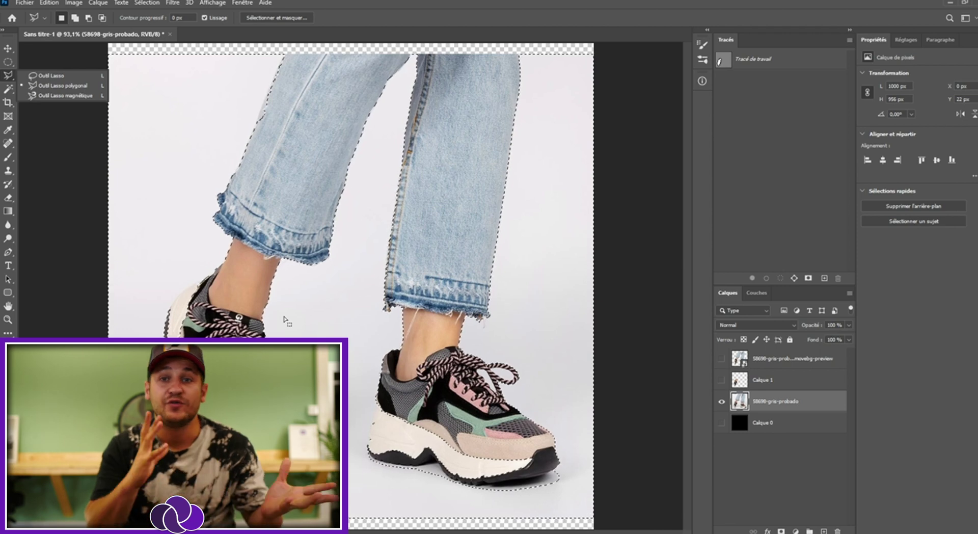
- Add the floor shadow between the shoes with a Polygonal Lasso outline
key("ctrl+d")
left_click(284, 317)
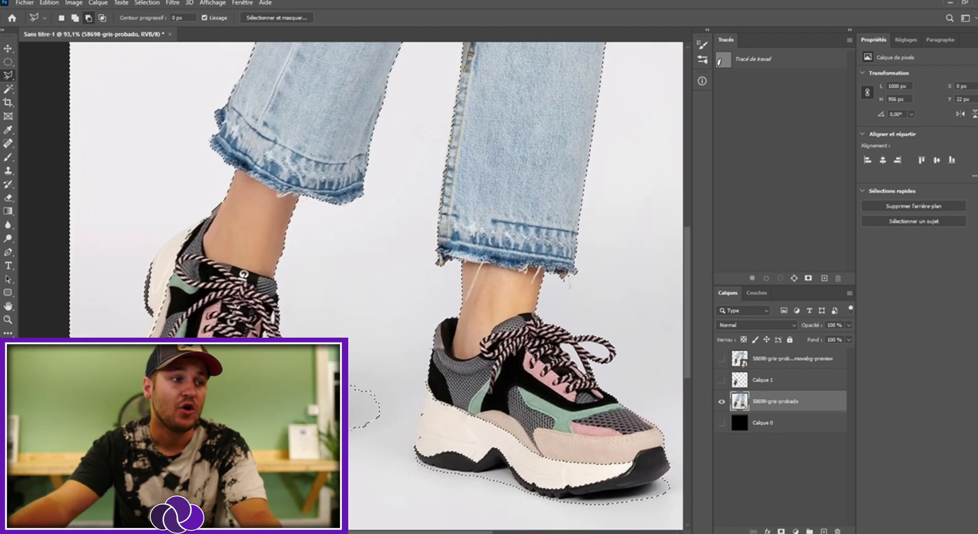
scroll(237, 468, "up", 2)
scroll(238, 468, "up", 2)
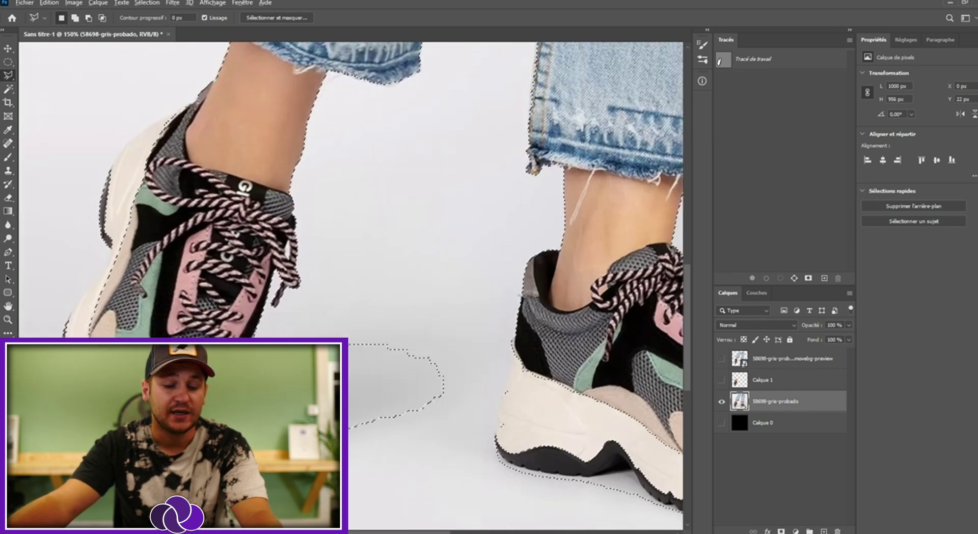
scroll(237, 468, "up", 2)
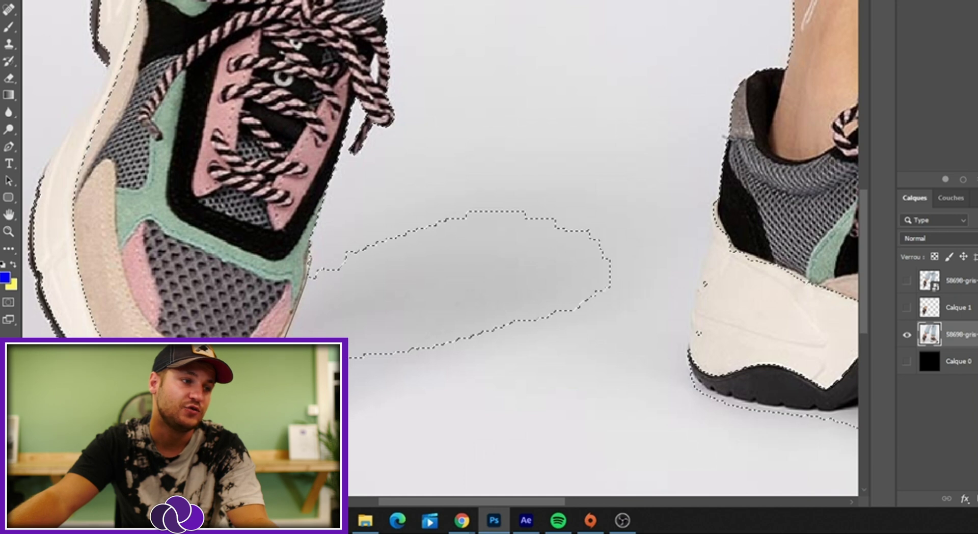
left_click(597, 377)
left_click(631, 301)
left_click(628, 214)
left_click(560, 167)
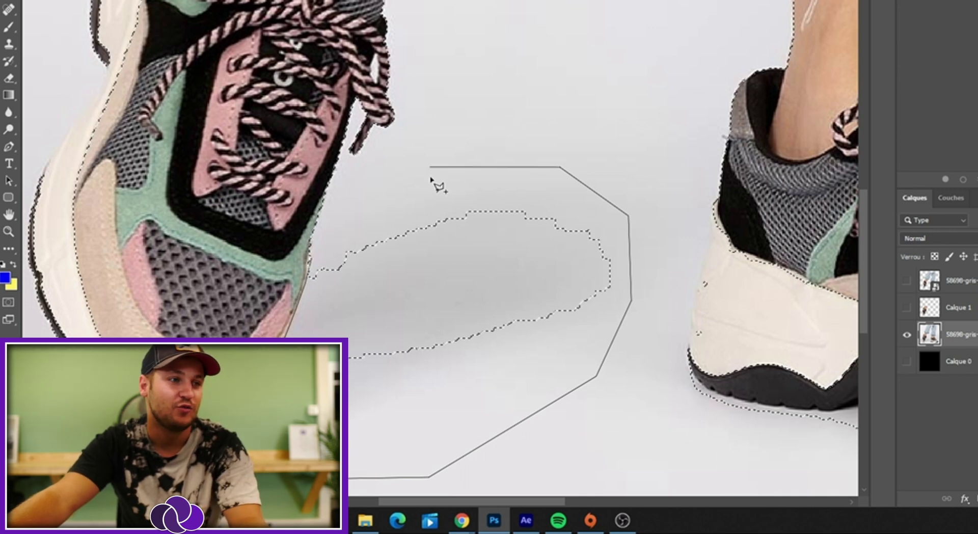
double_click(430, 177)
key("ctrl+0")
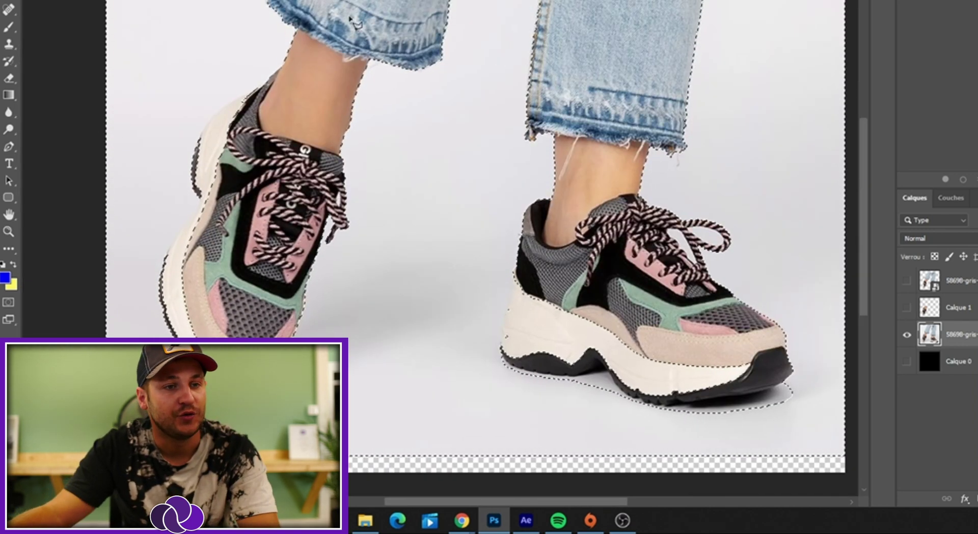
- Correct the raised shoe's heel edge with a second Polygonal Lasso outline
scroll(389, 209, "down", 1)
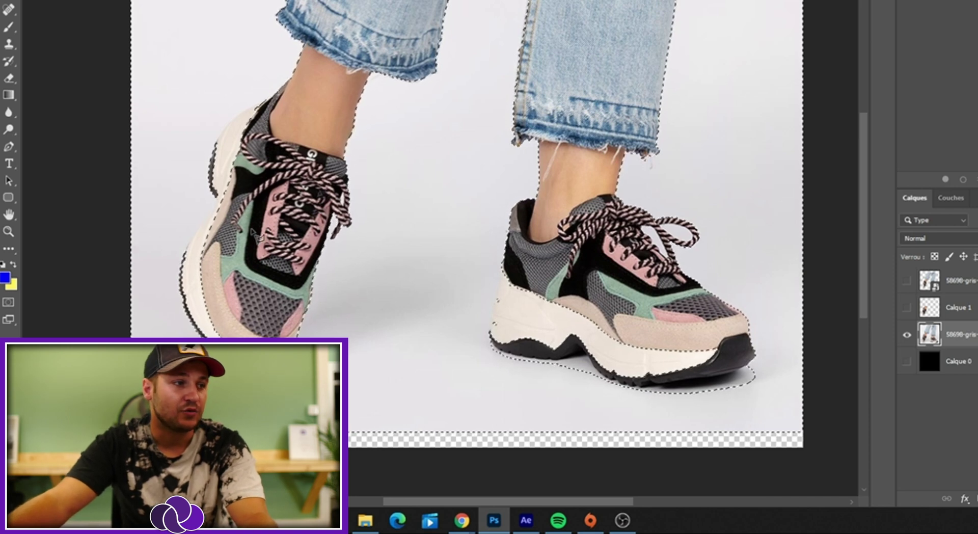
scroll(193, 155, "up", 3)
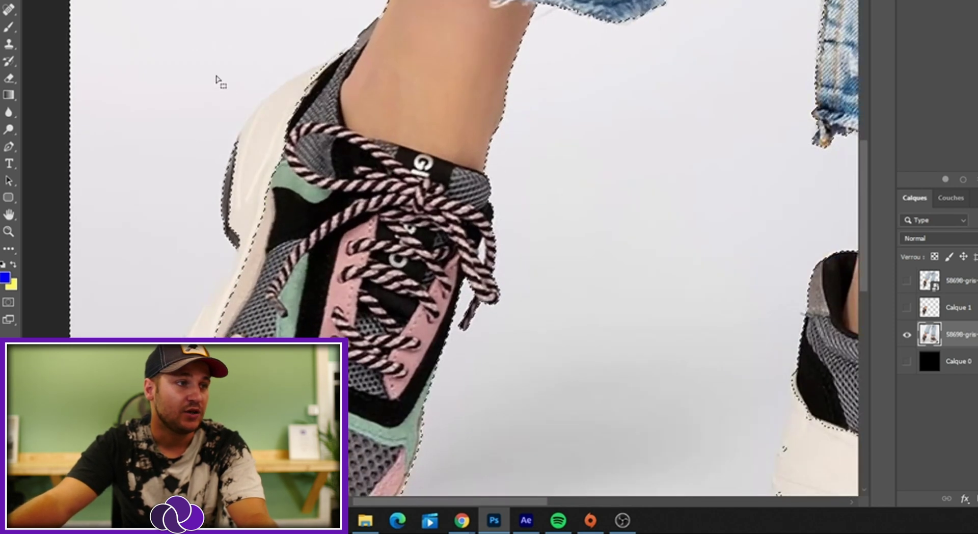
left_click(346, 36)
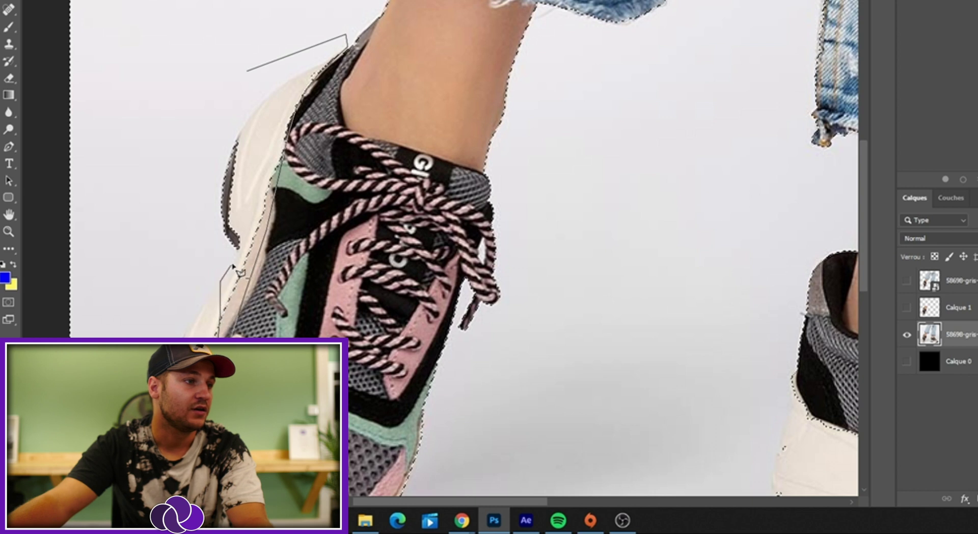
left_click(238, 249)
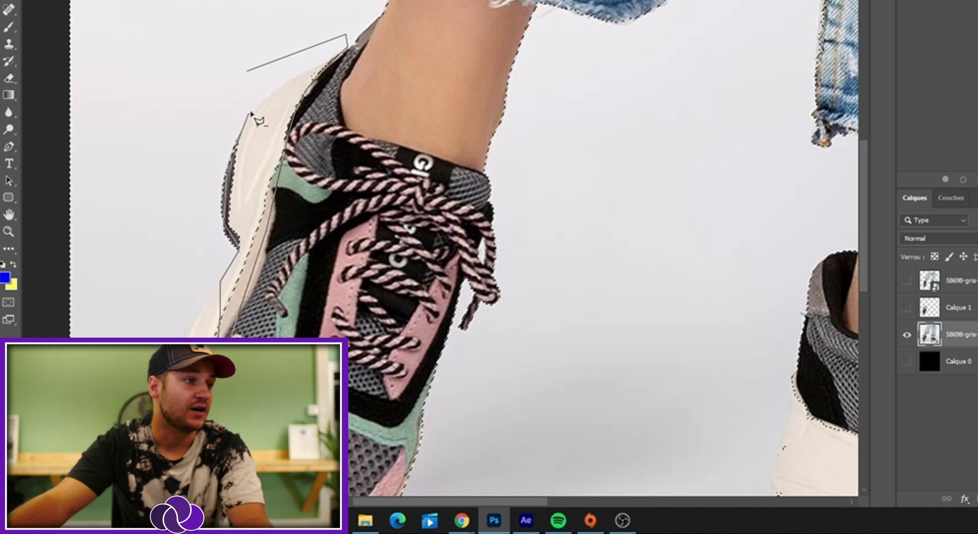
left_click(257, 103)
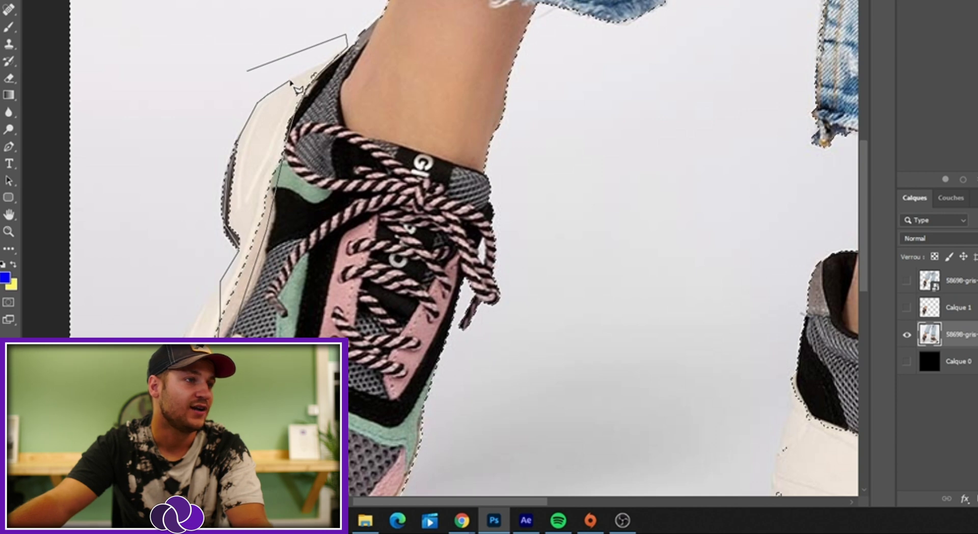
double_click(349, 38)
key("ctrl+minus")
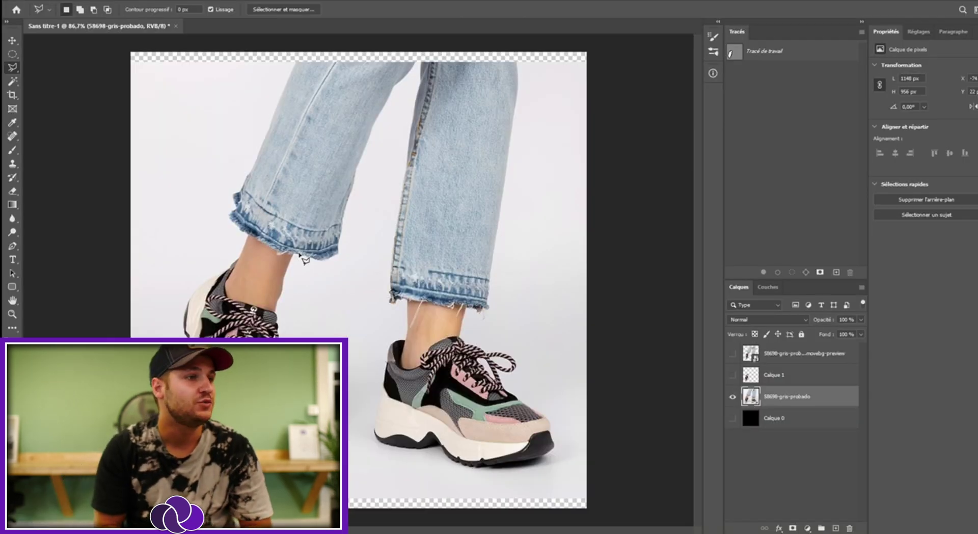
right_click(12, 68)
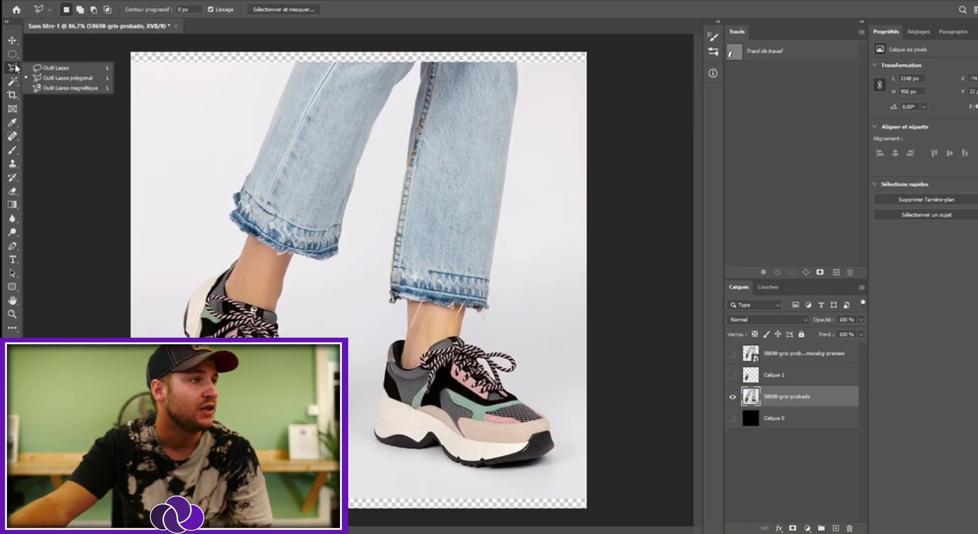
left_click(51, 68)
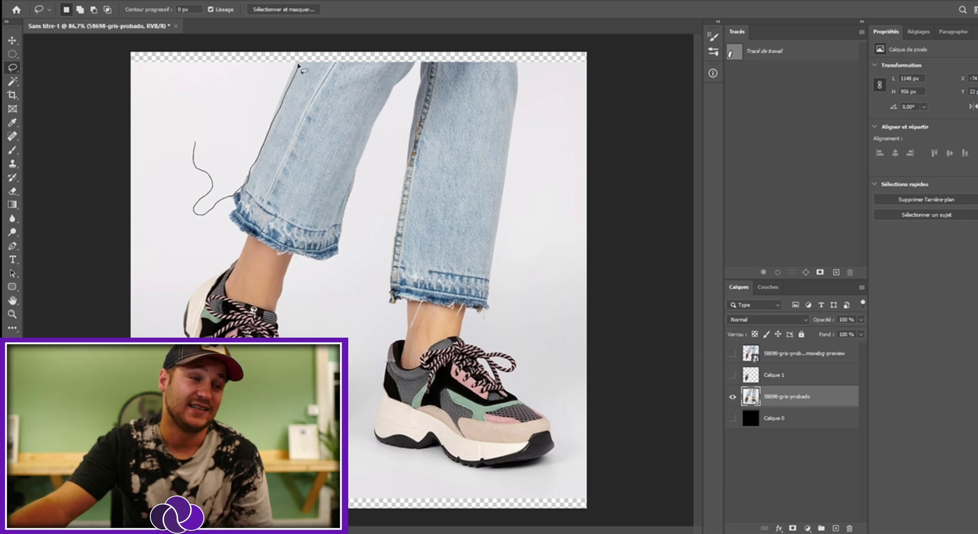
left_click_drag(292, 62, 294, 64)
left_click(35, 77)
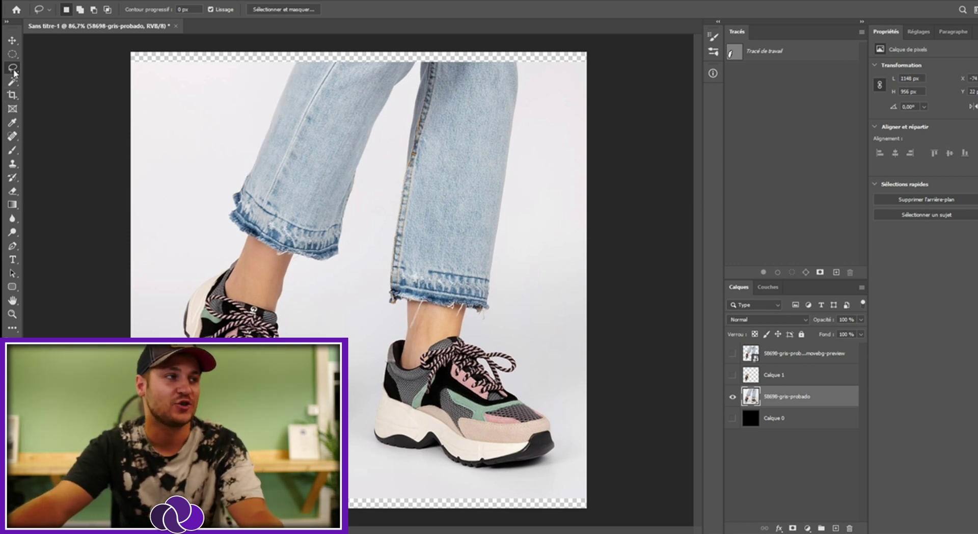
right_click(12, 68)
left_click(30, 65)
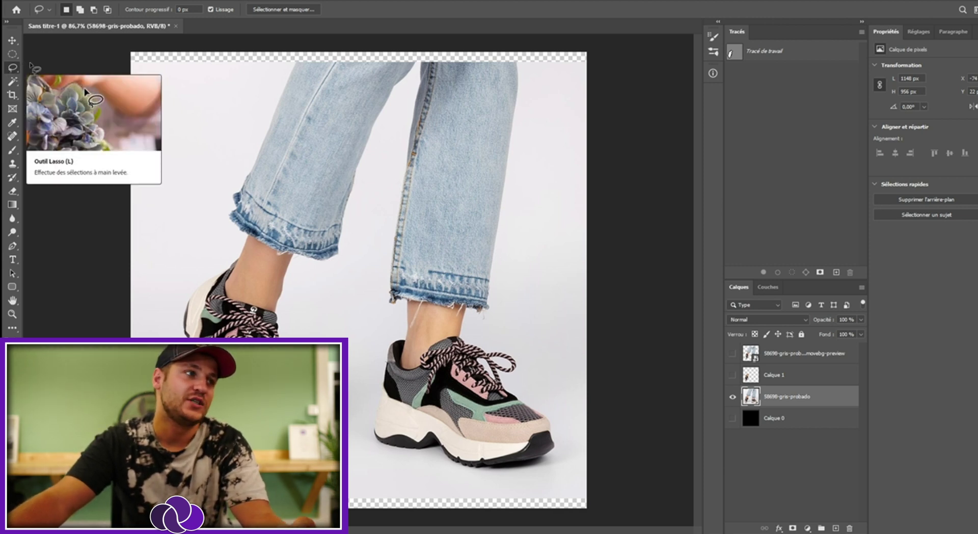
right_click(12, 67)
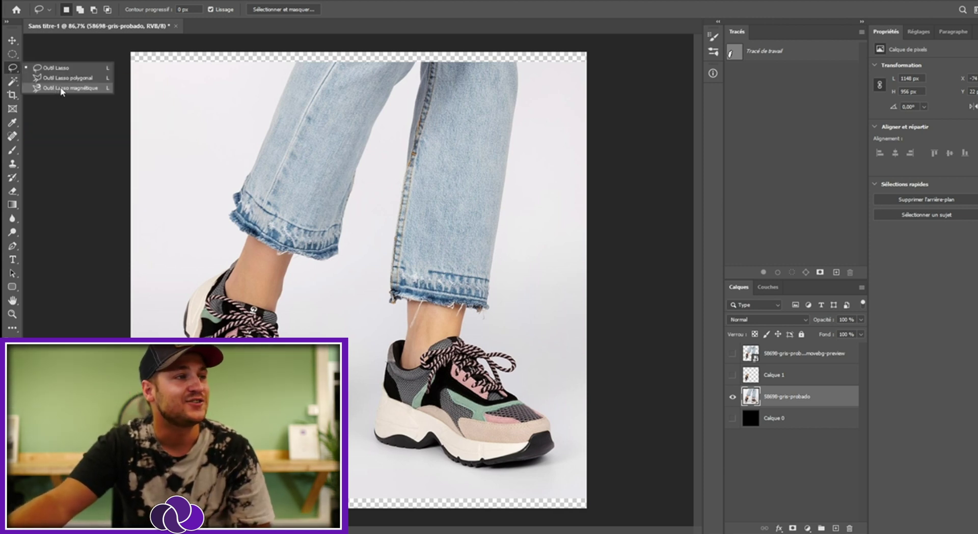
left_click(56, 88)
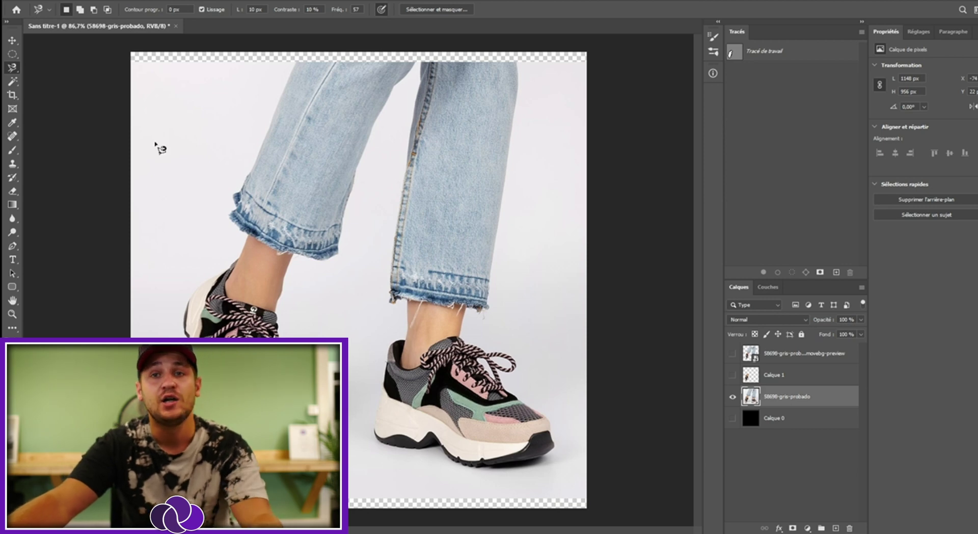
scroll(242, 126, "up", 1)
scroll(291, 99, "up", 1)
scroll(300, 100, "up", 1)
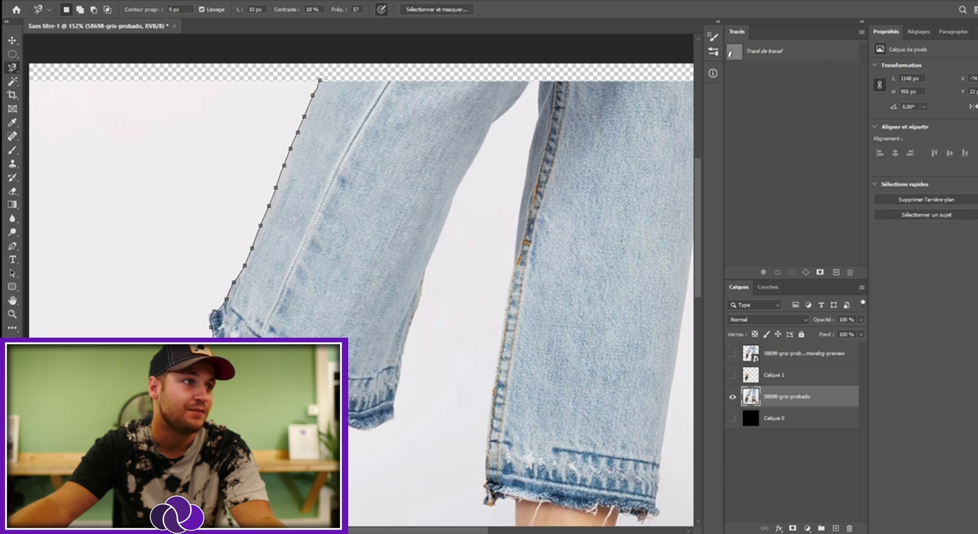
key("BackSpace")
key("BackSpace")
key("BackSpace")
key("BackSpace")
key("BackSpace")
key("BackSpace")
key("BackSpace")
key("BackSpace")
key("BackSpace")
key("BackSpace")
key("BackSpace")
key("BackSpace")
key("BackSpace")
key("BackSpace")
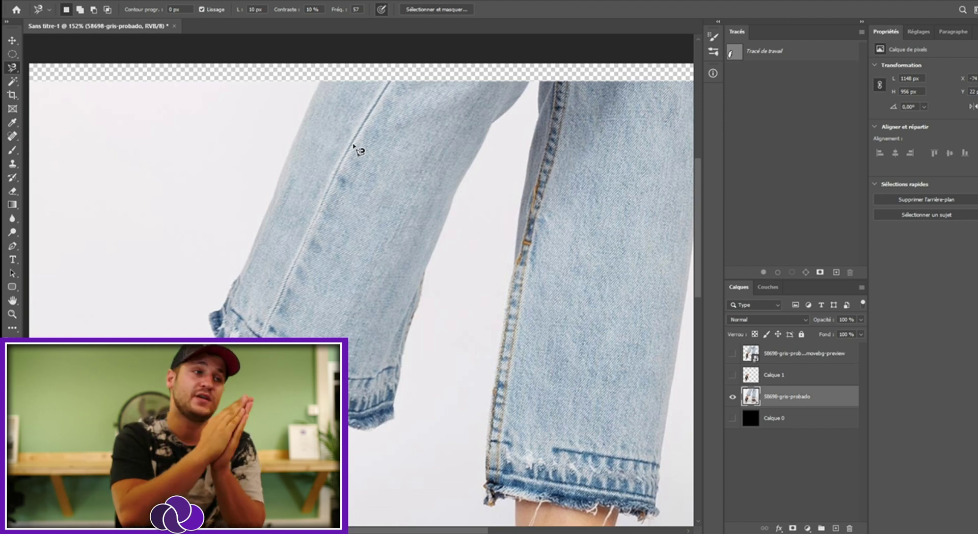
key("m")
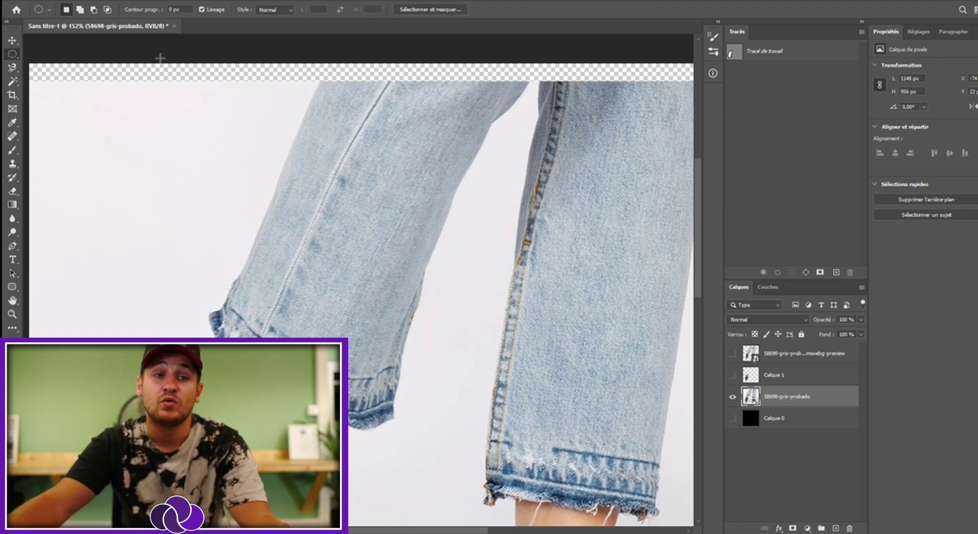
- Copy a Rectangle Marquee square around the left sneaker onto new layer Calque 2
scroll(95, 94, "down", 3)
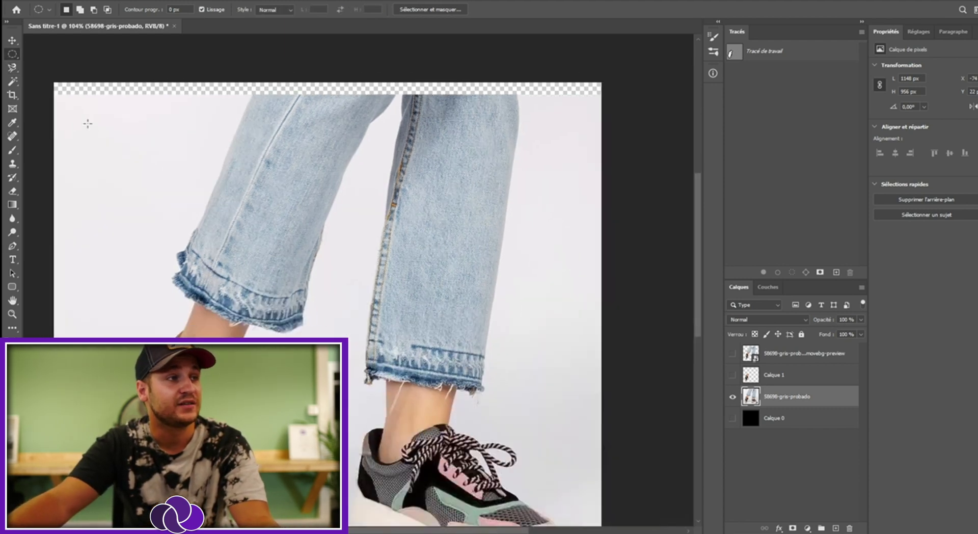
right_click(16, 56)
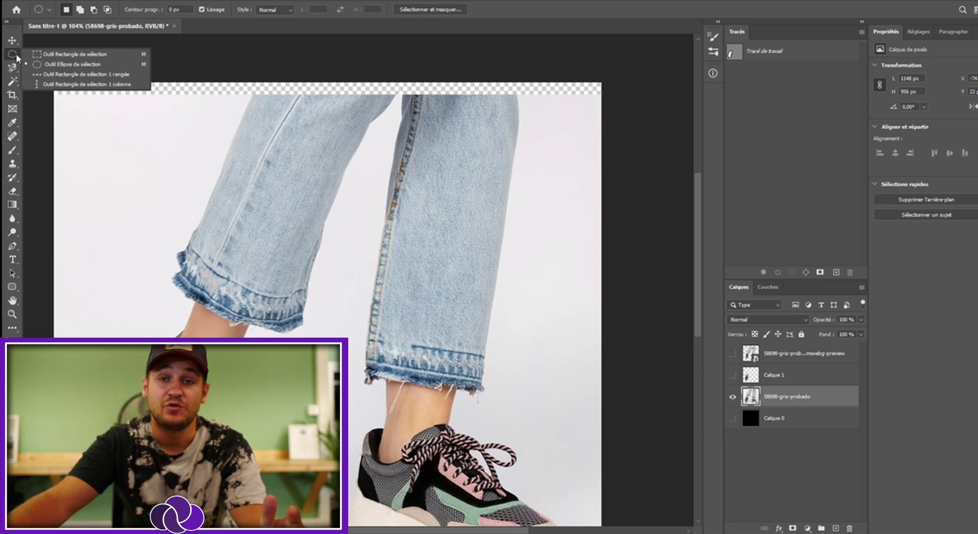
left_click(46, 58)
left_click_drag(139, 162, 507, 359)
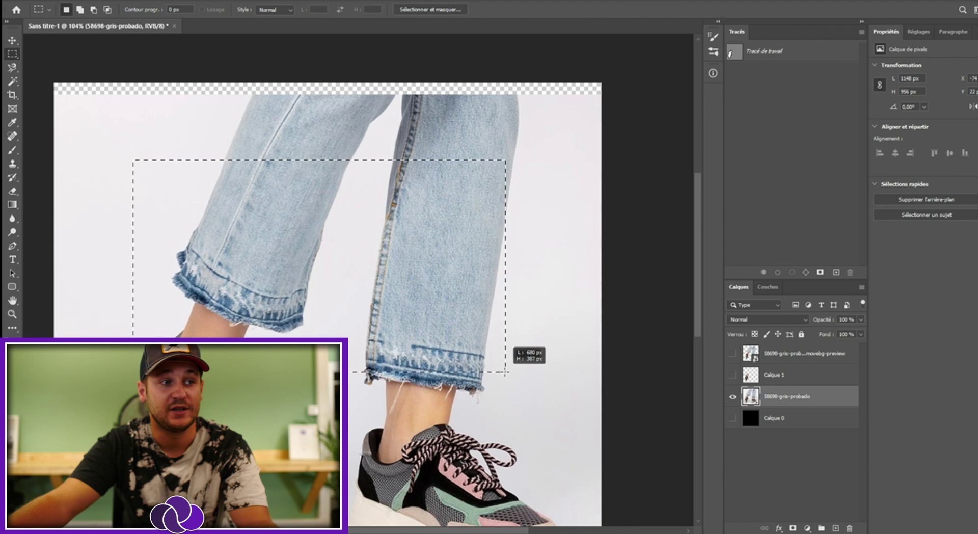
scroll(258, 177, "down", 3)
left_click_drag(259, 177, 334, 265)
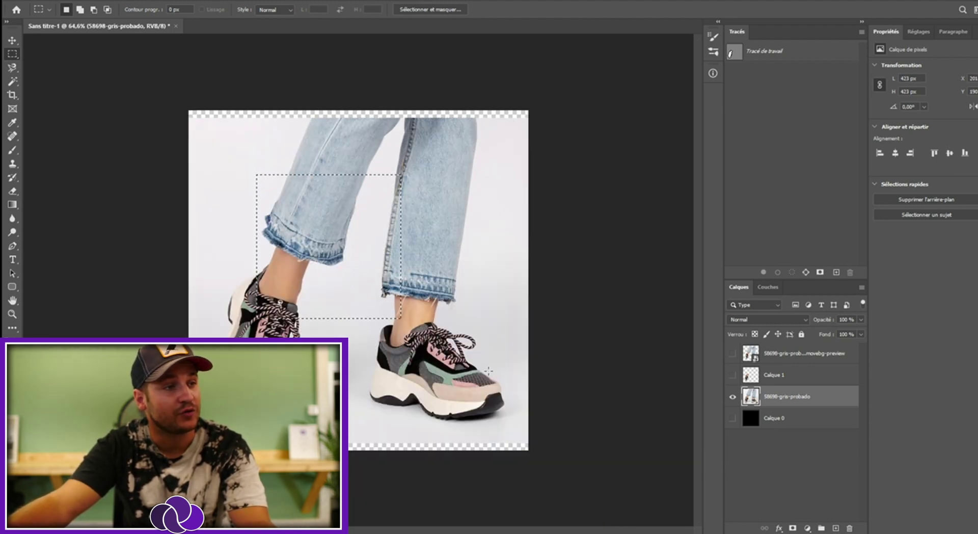
left_click_drag(334, 265, 286, 351)
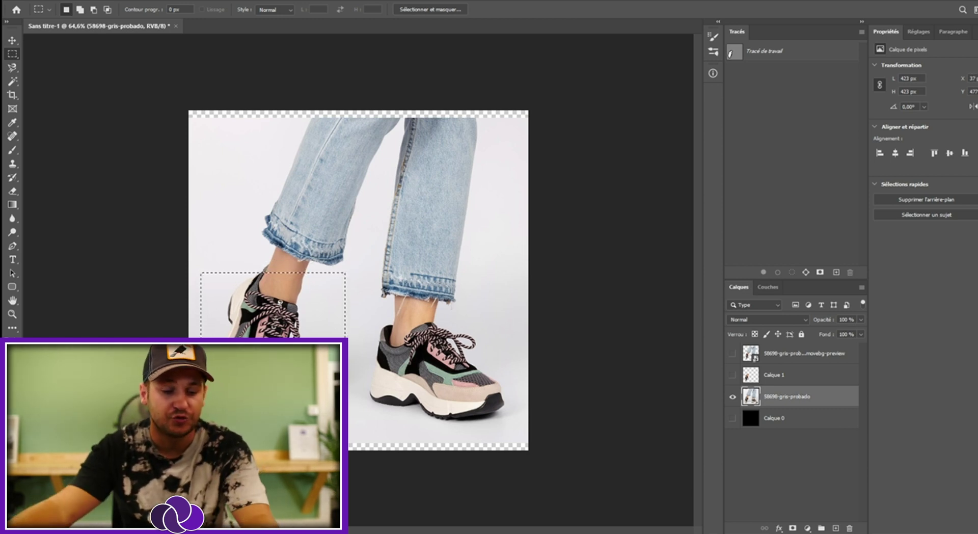
key("ctrl+j")
- Toggle the photo layer to check Calque 2 and enable Move tool auto-select
left_click(733, 418)
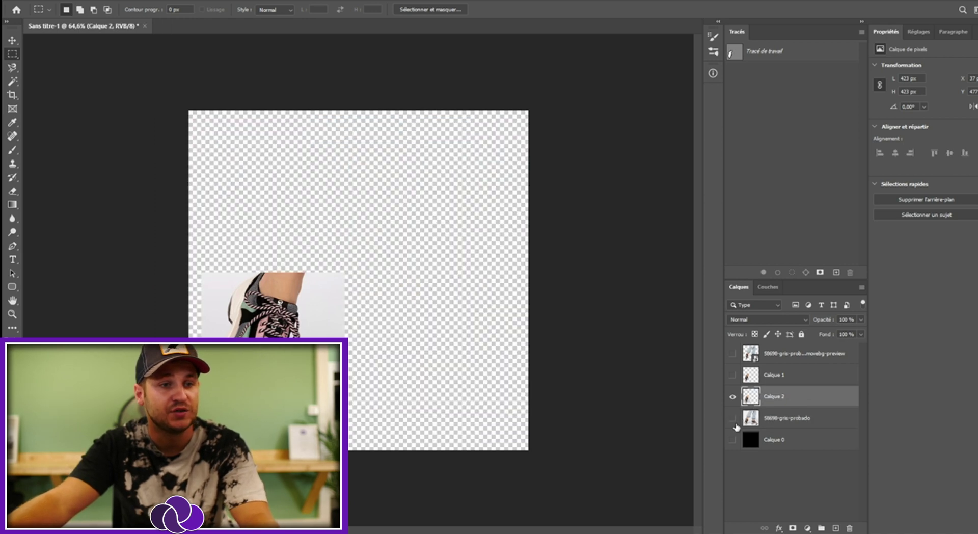
left_click(732, 417)
key("v")
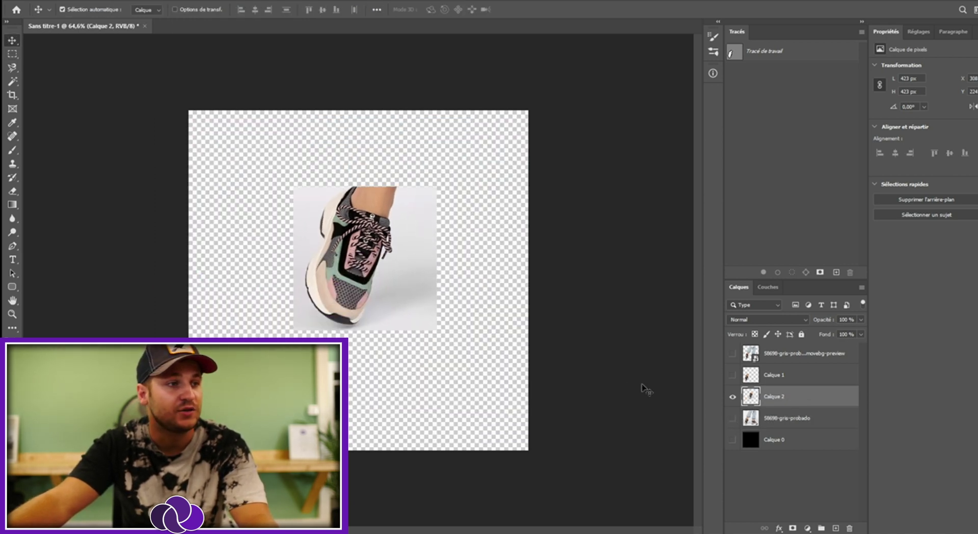
left_click(62, 10)
- Test Elliptical Marquee circles, subtracting and adding areas with Alt/Shift, then deselect
right_click(12, 53)
left_click(56, 65)
left_click_drag(225, 149, 446, 371)
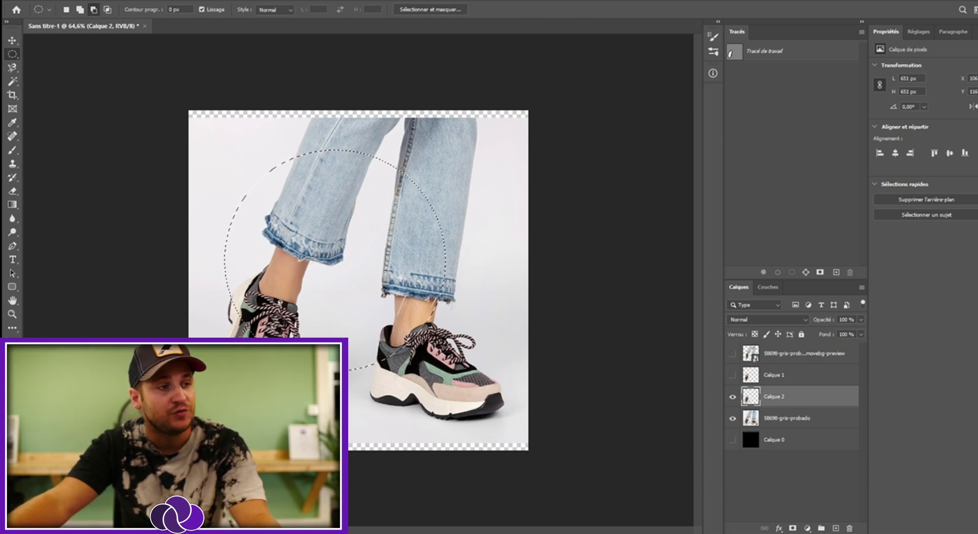
mouse_move(211, 264)
left_mouse_down()
mouse_move(298, 333)
mouse_move(351, 410)
left_mouse_up()
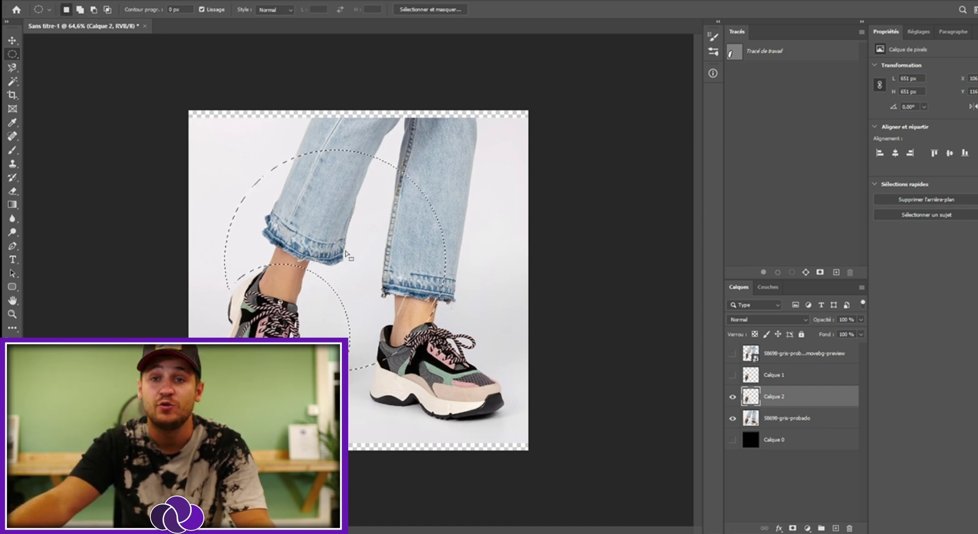
key("shift")
left_click_drag(473, 359, 376, 231)
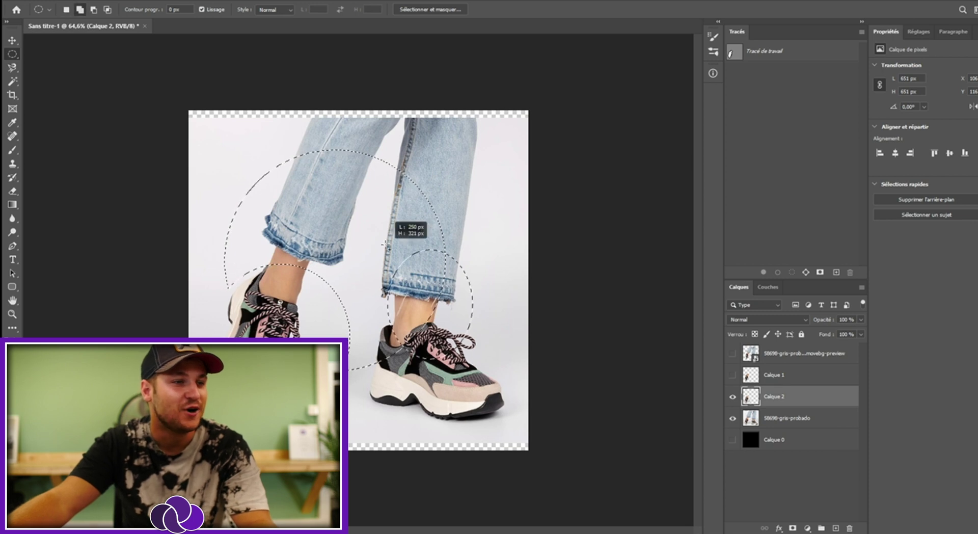
left_click_drag(376, 232, 376, 232)
left_click(281, 254)
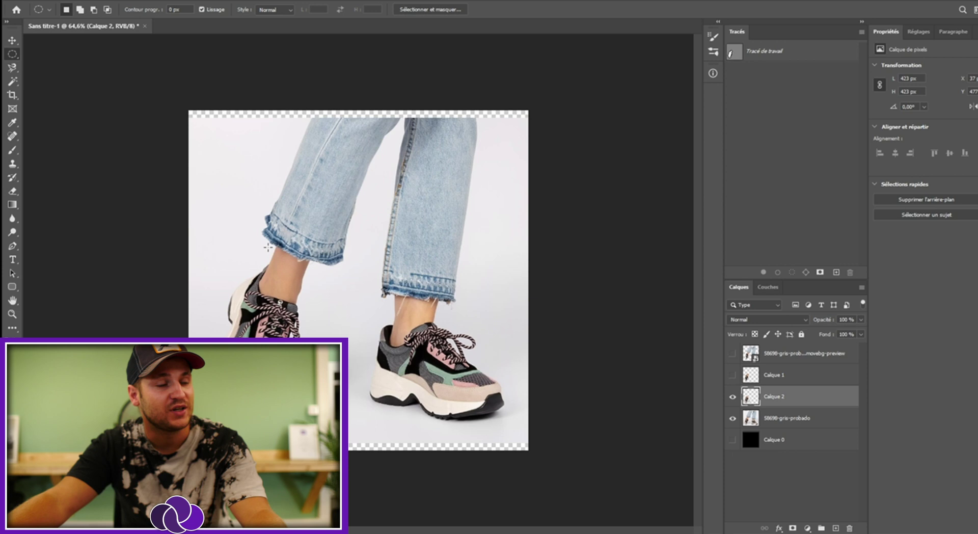
- Quick-select the jeans, trimming excess and filling the small gap at the left cuff
left_click(12, 83)
right_click(10, 84)
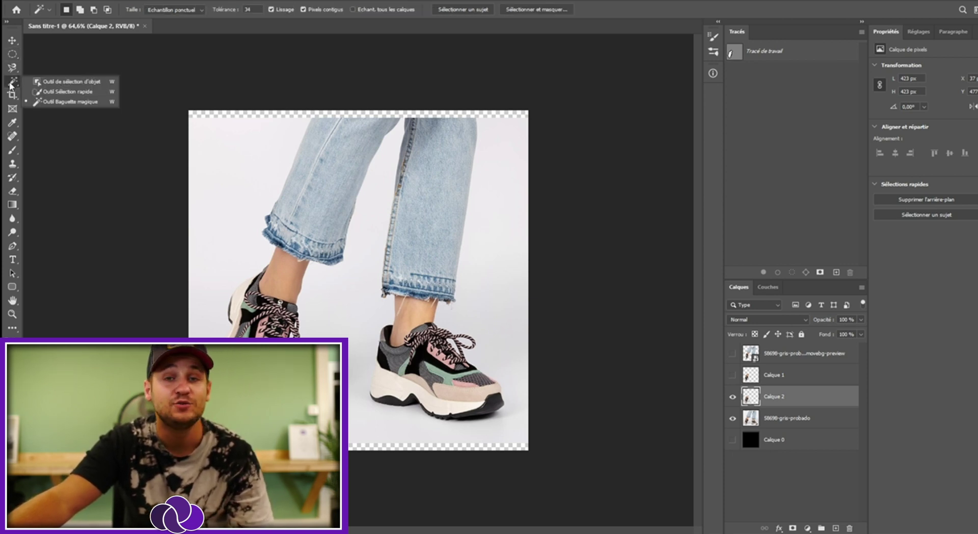
left_click(51, 93)
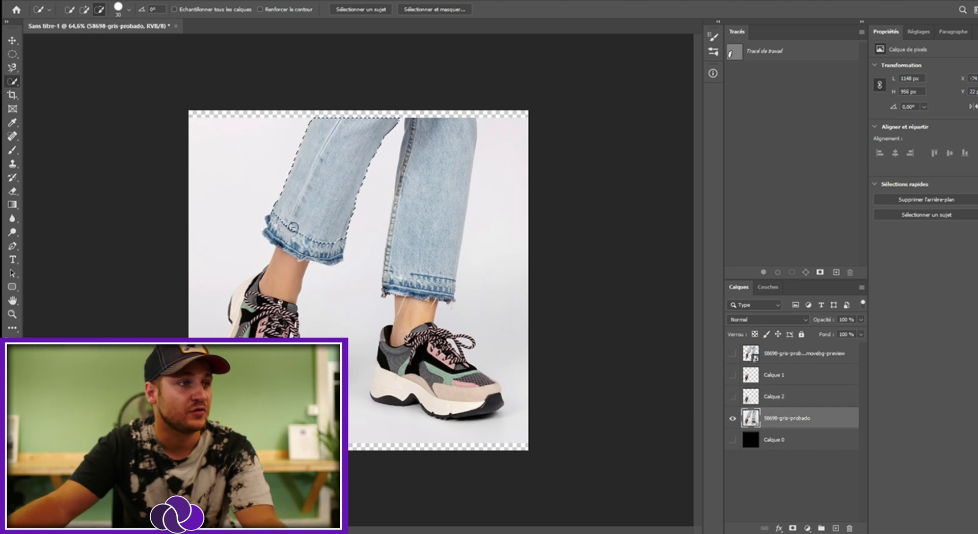
scroll(325, 247, "up", 2)
scroll(336, 251, "up", 2)
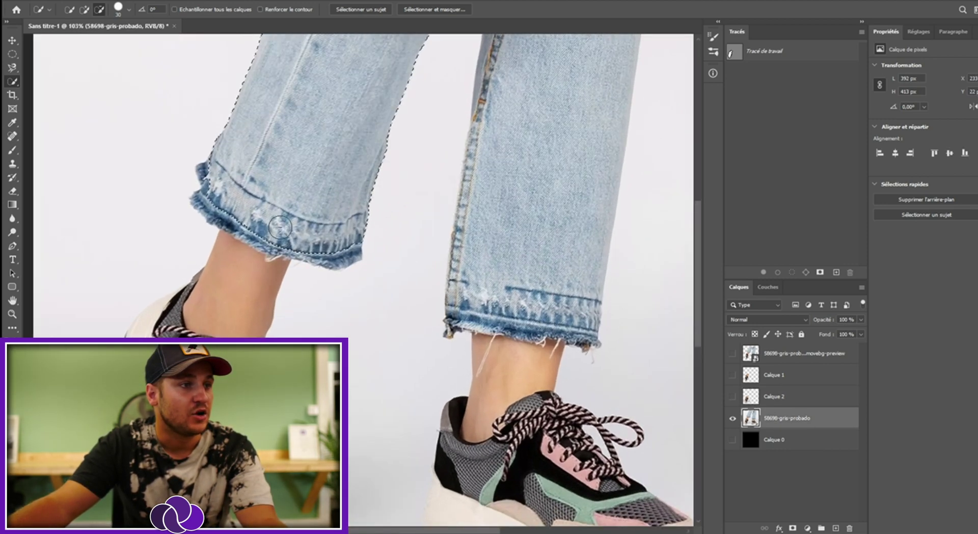
scroll(356, 257, "up", 2)
scroll(395, 271, "up", 2)
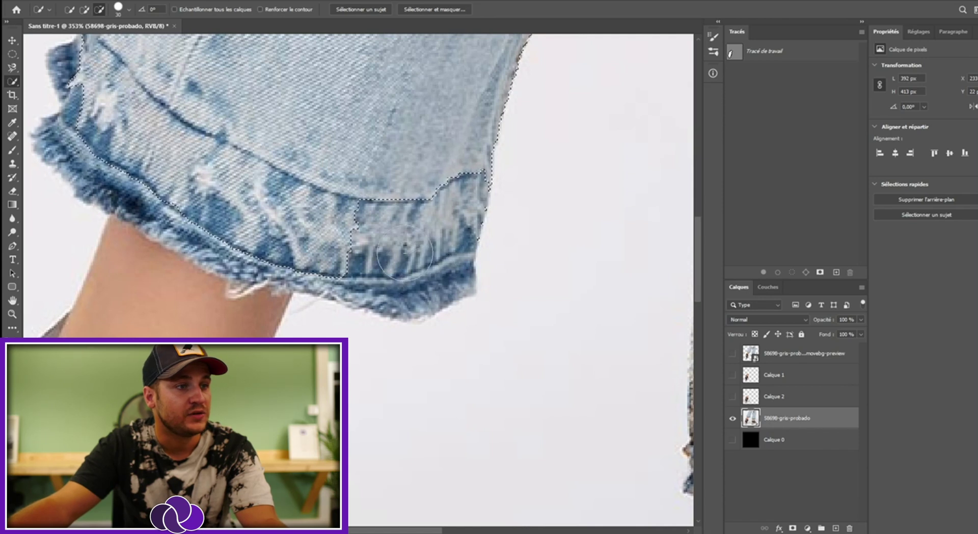
mouse_move(375, 185)
left_mouse_down()
mouse_move(378, 205)
mouse_move(355, 148)
mouse_move(375, 188)
mouse_move(387, 145)
mouse_move(433, 173)
mouse_move(338, 226)
mouse_move(355, 220)
left_mouse_up()
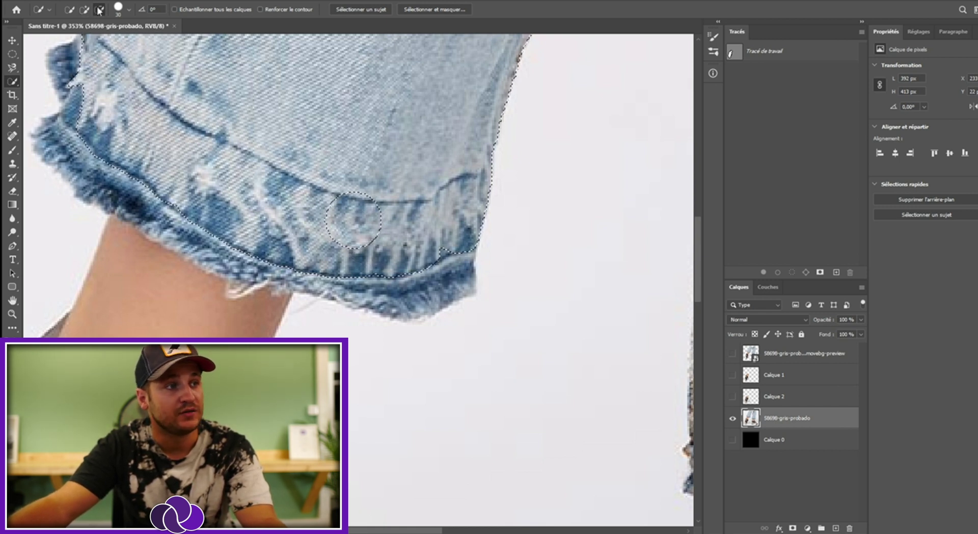
left_click_drag(352, 220, 385, 241)
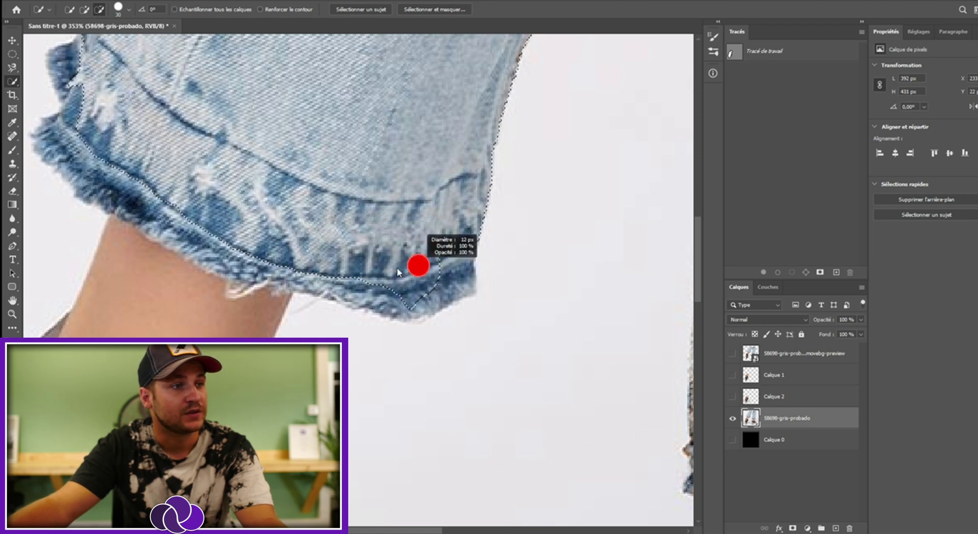
- Extend the jeans selection over the lower-right denim hem
scroll(417, 266, "up", 3)
left_click_drag(470, 289, 476, 249)
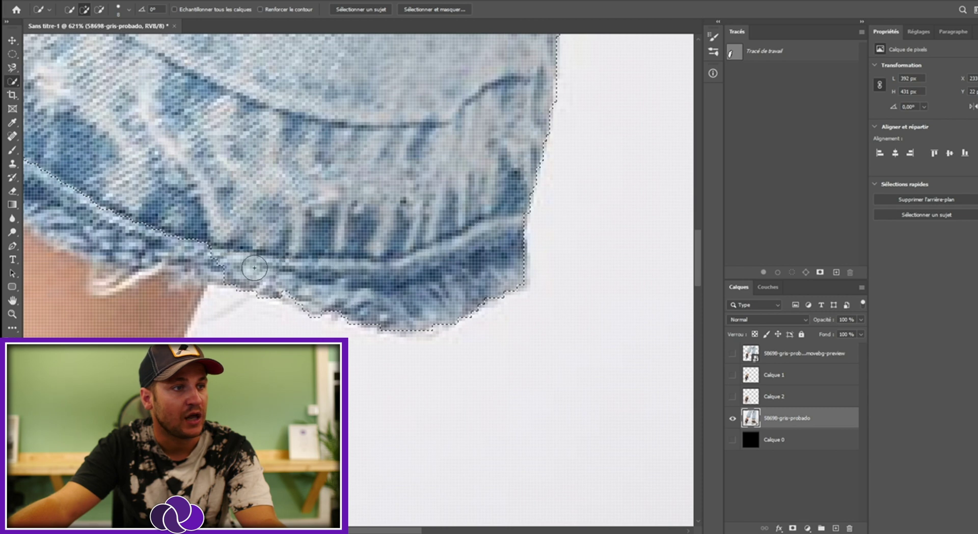
scroll(117, 283, "up", 2)
scroll(117, 283, "down", 3)
scroll(117, 283, "down", 8)
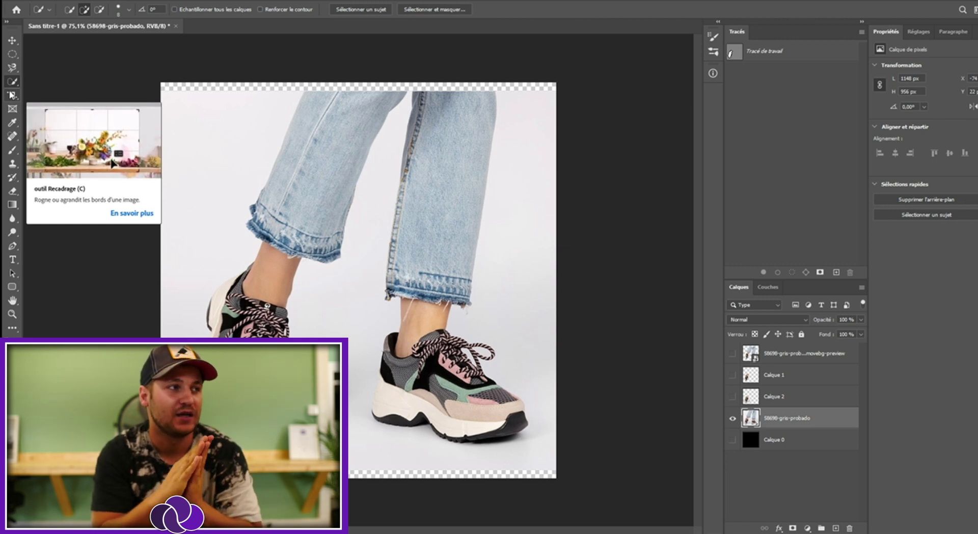
right_click(13, 83)
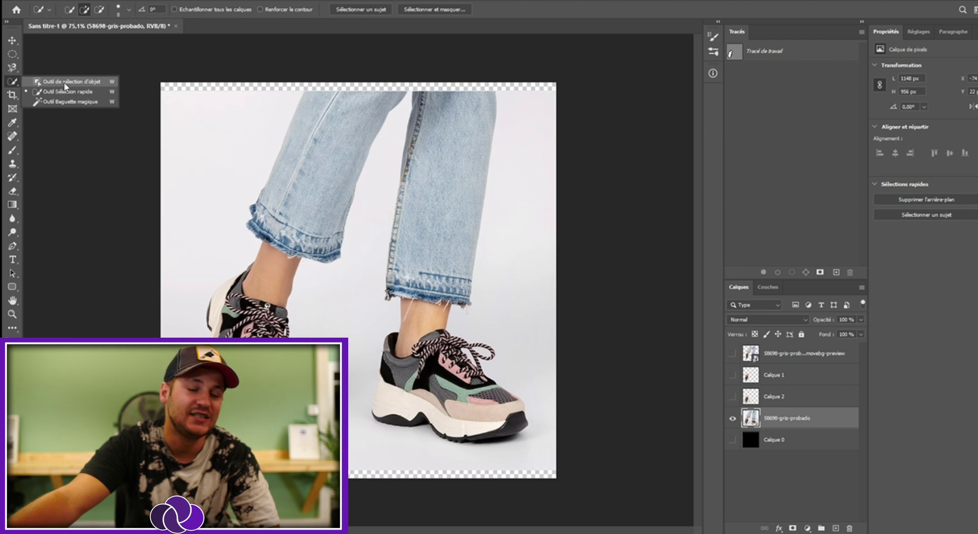
- Box both jeans legs and sneakers with Object Selection to auto-select them as one subject
left_click(65, 83)
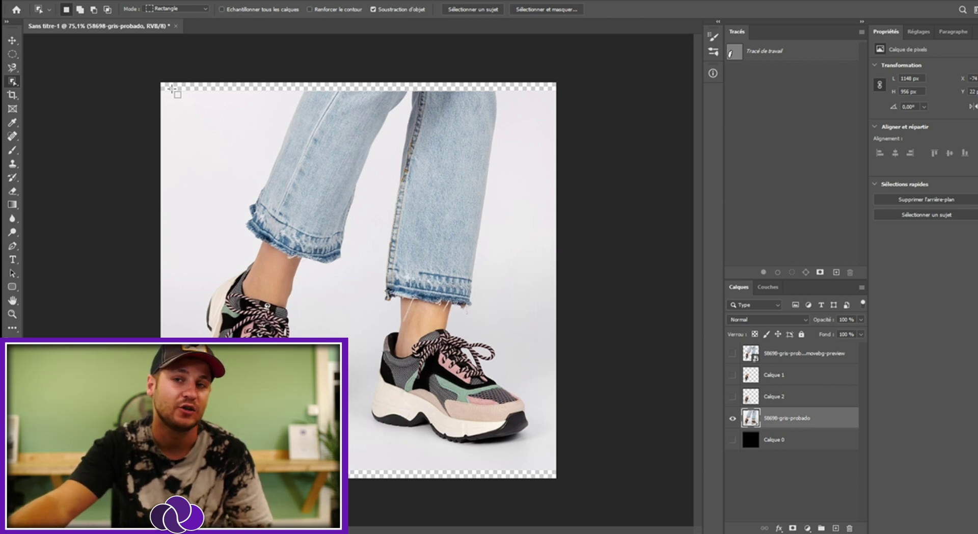
left_click_drag(181, 81, 555, 464)
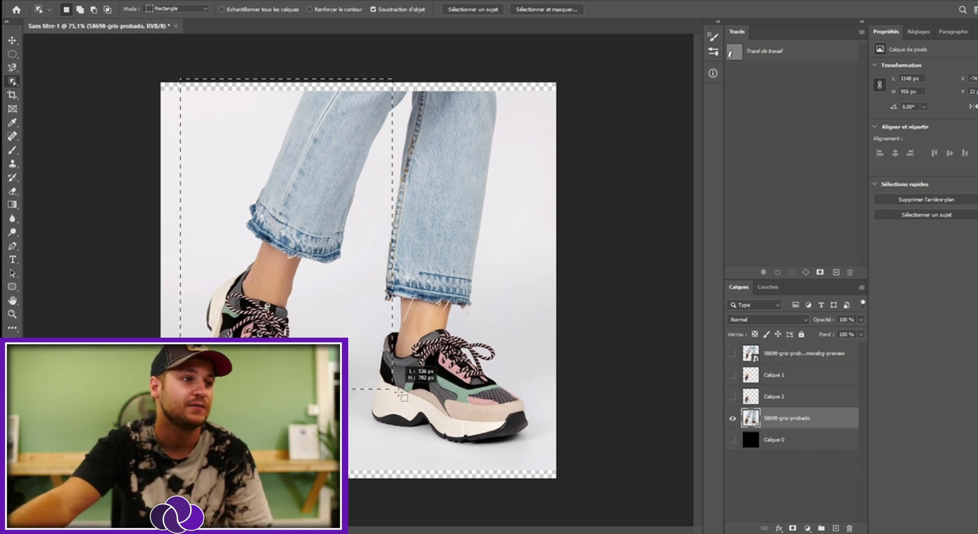
left_click_drag(555, 463, 543, 458)
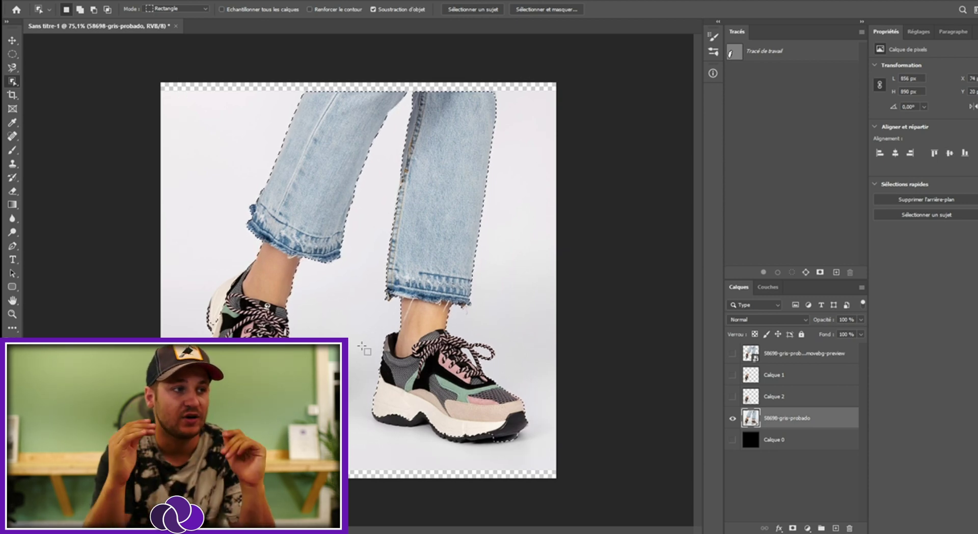
scroll(346, 341, "down", 3)
scroll(328, 335, "up", 4)
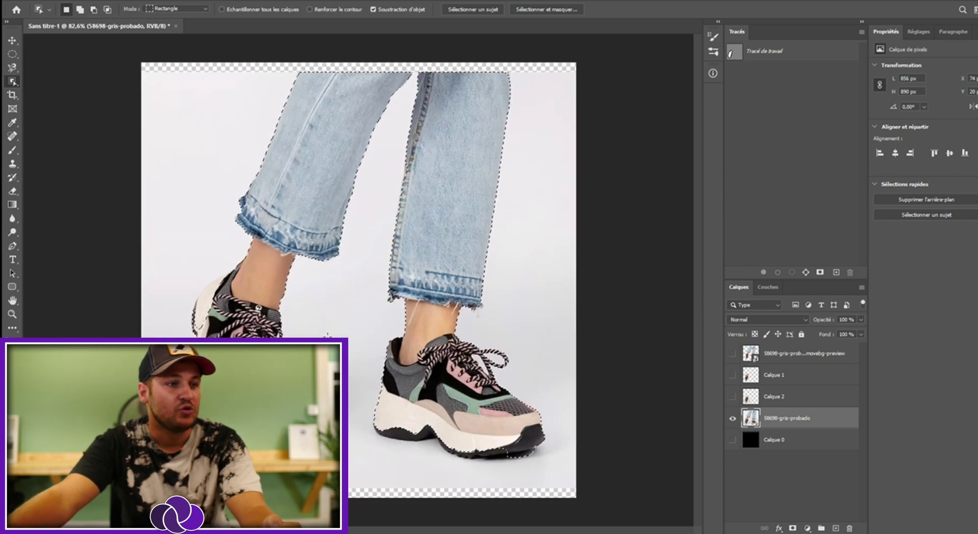